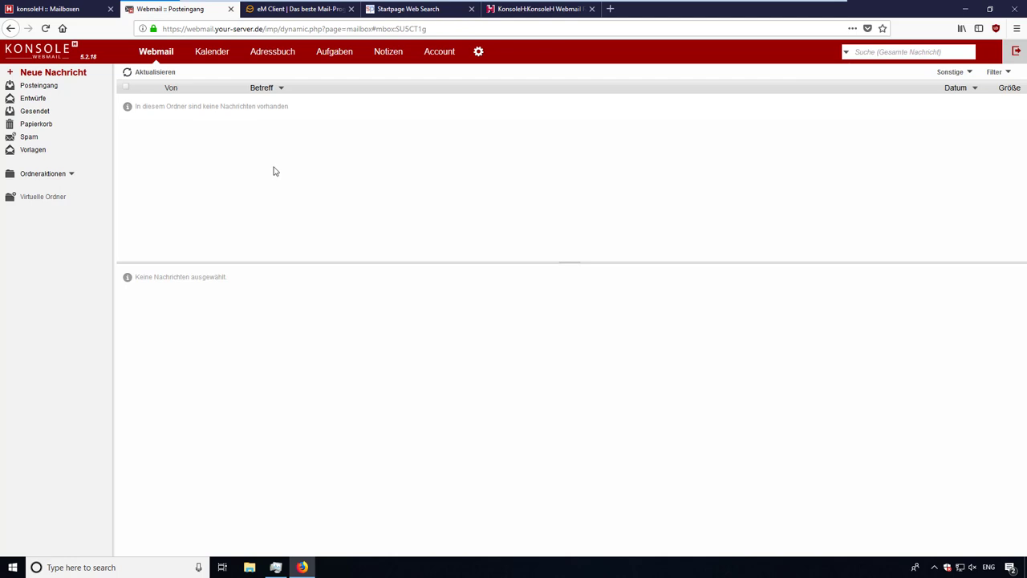
- Switch from the empty Posteingang inbox to the 'eM Client | Das beste Mail-Programm' tab
left_click(278, 17)
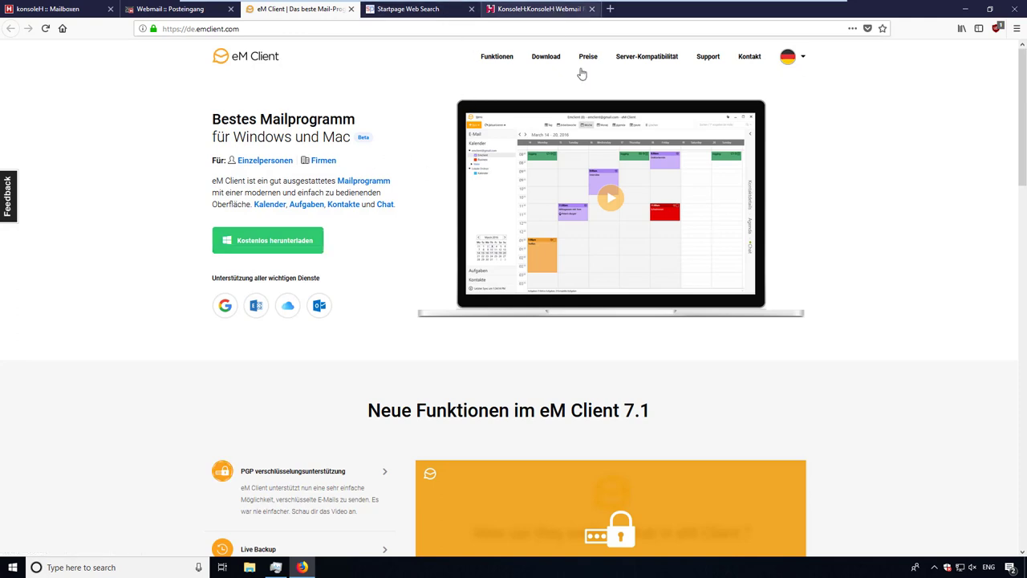
- Download setup.msi via 'Kostenlos herunterladen', then run it from Firefox's downloads list
mouse_move(605, 70)
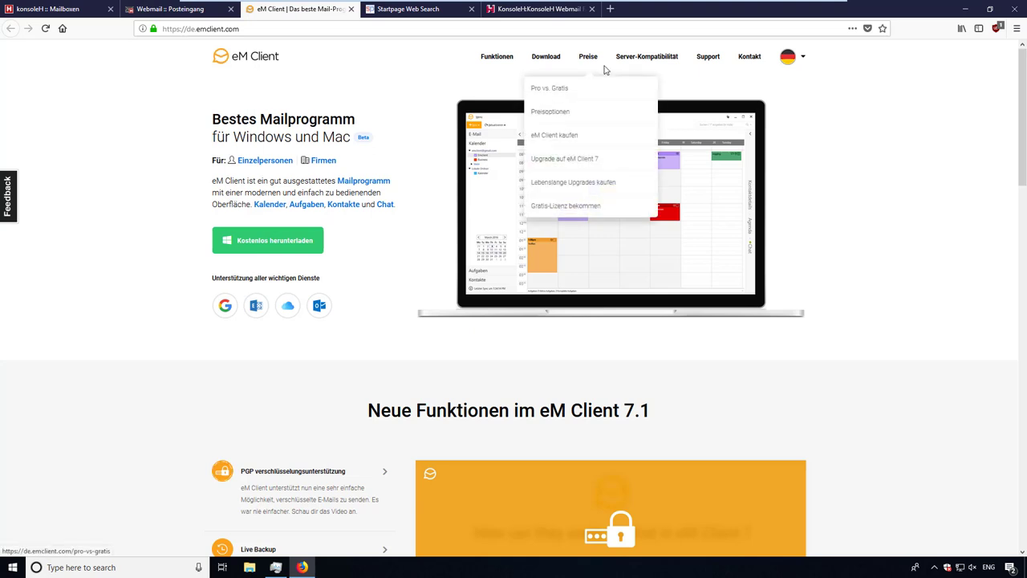
left_click(281, 247)
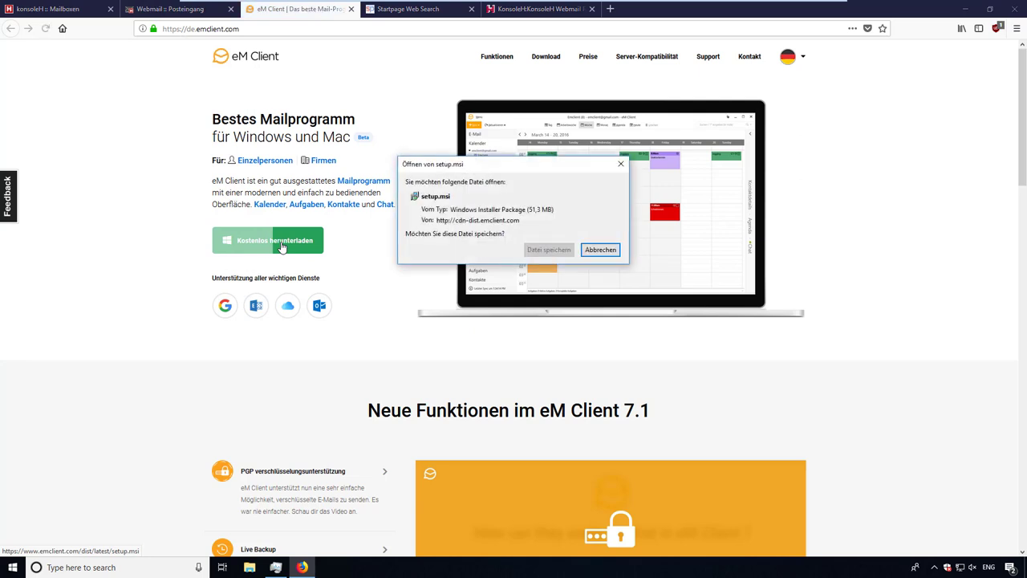
left_click(553, 251)
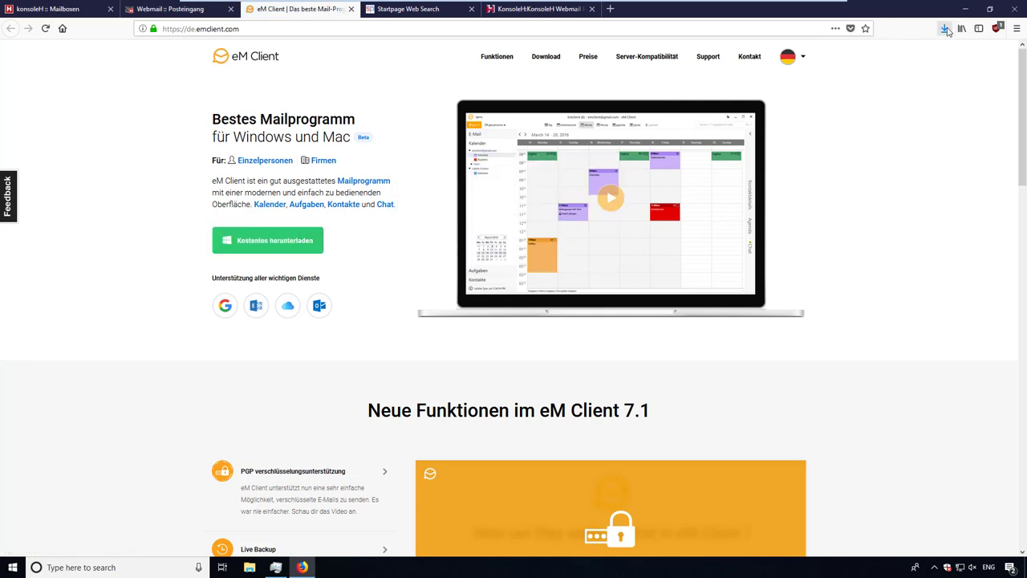
left_click(946, 29)
left_click(788, 57)
left_click(488, 306)
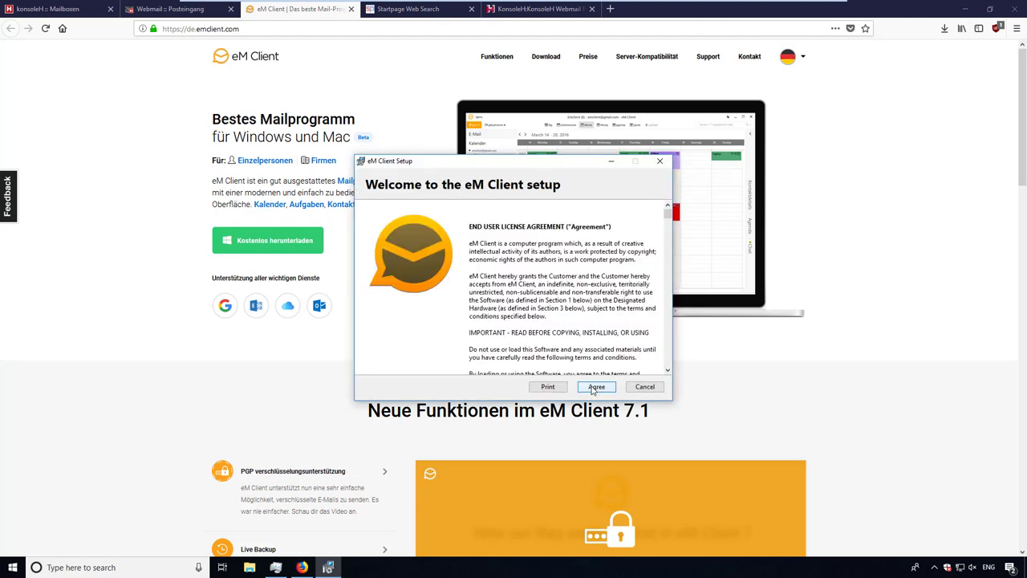
- Accept the licence, install eM Client with UAC approval, and untick 'Run on Windows startup'
left_click(596, 387)
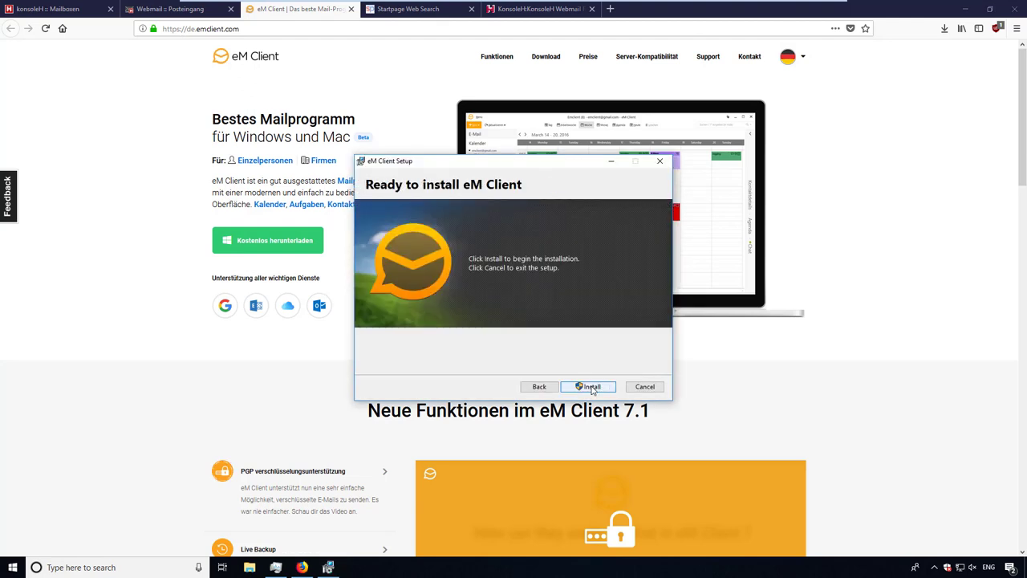
left_click(592, 386)
left_click(454, 361)
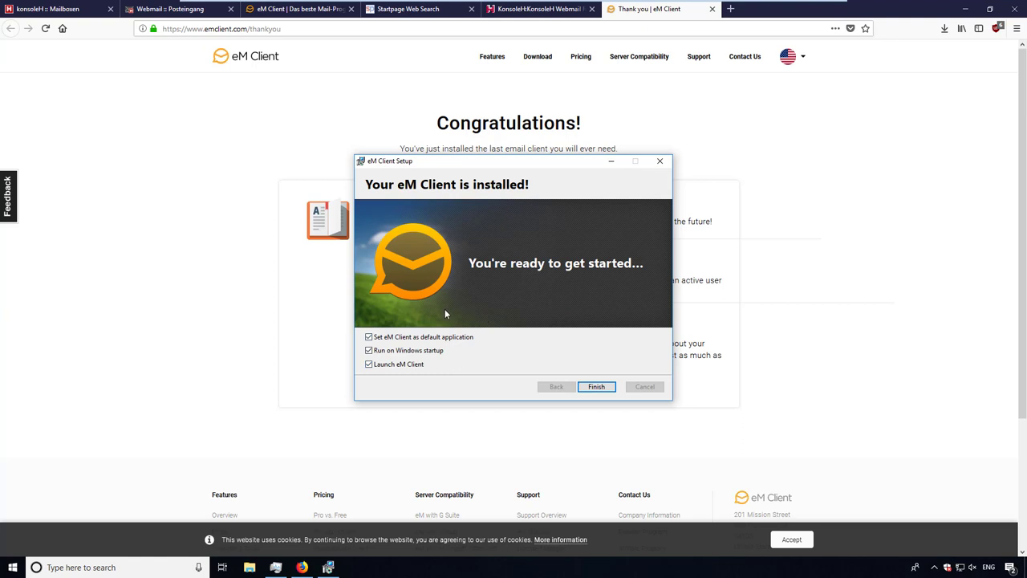
left_click(432, 354)
- Finish setup, set eM Client as the default Email app, and close Windows Settings
left_click(603, 389)
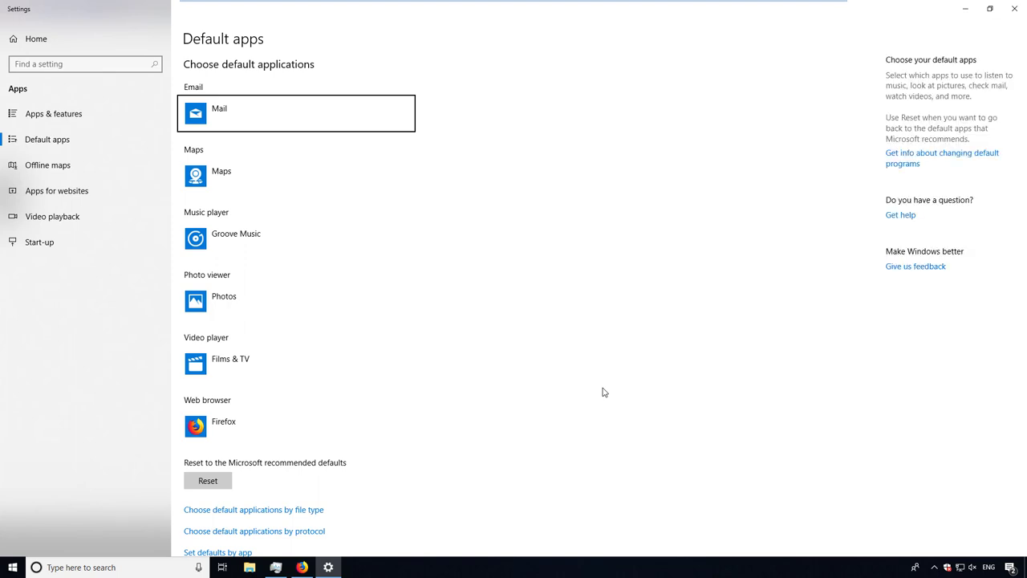
left_click(265, 123)
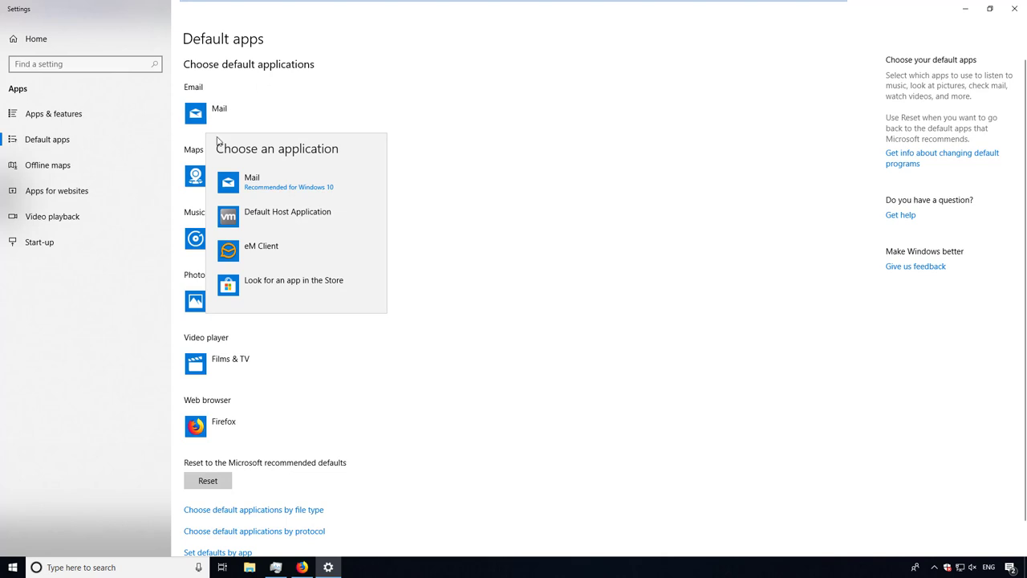
left_click(279, 251)
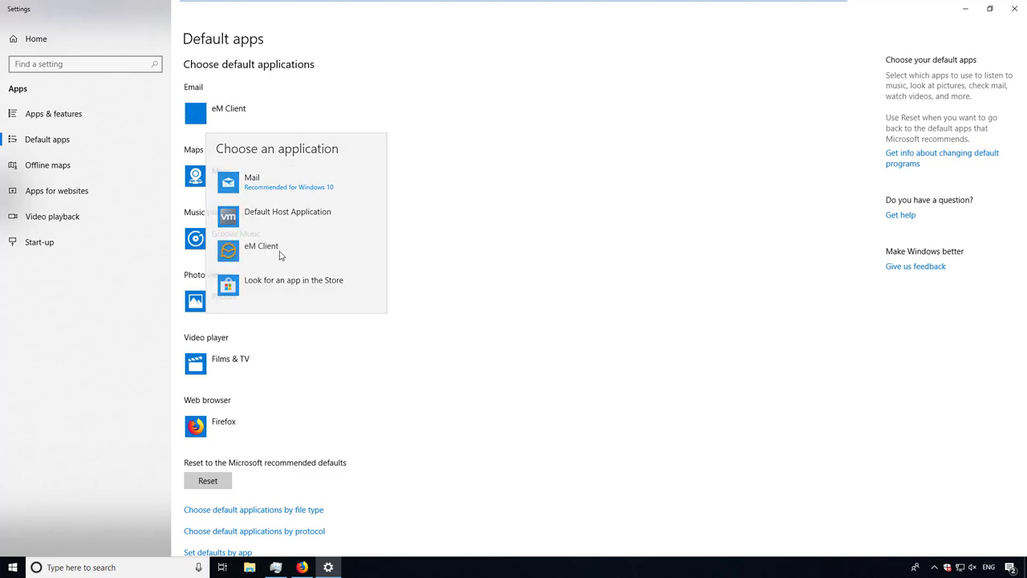
left_click(1013, 11)
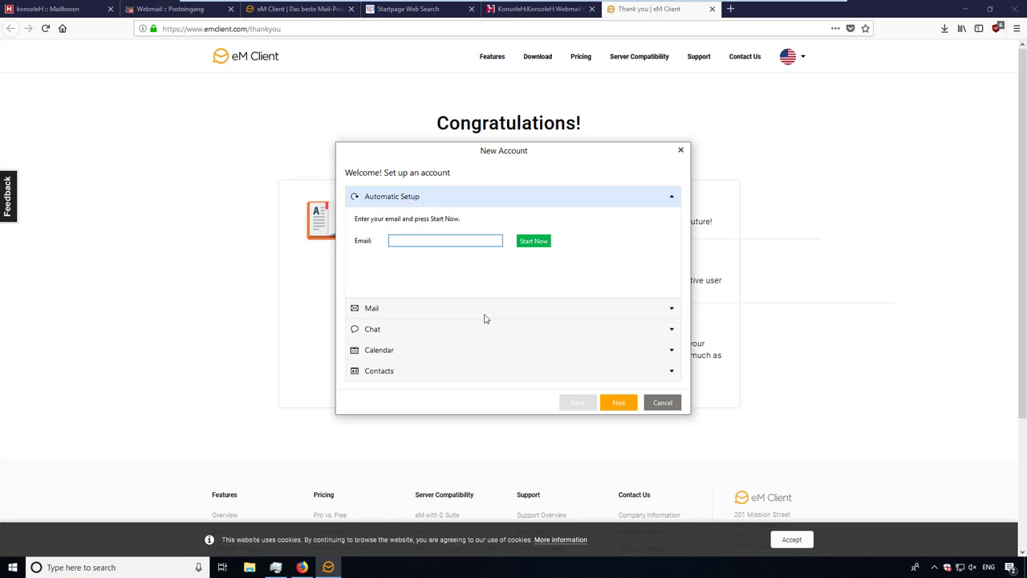
- Launch Notepad from a Start search for 'note', position it, and return to New Account
left_click(12, 567)
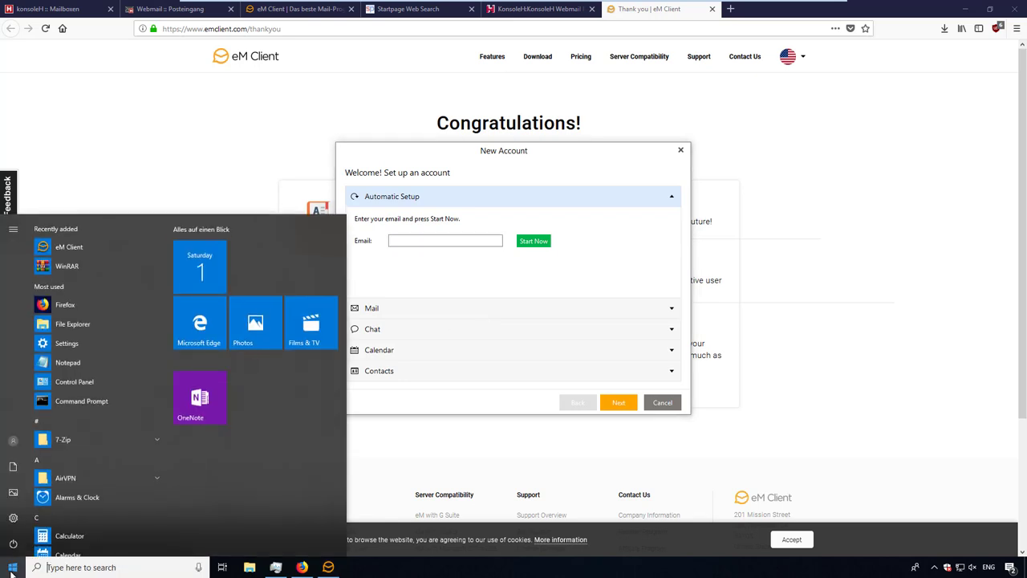
type("note")
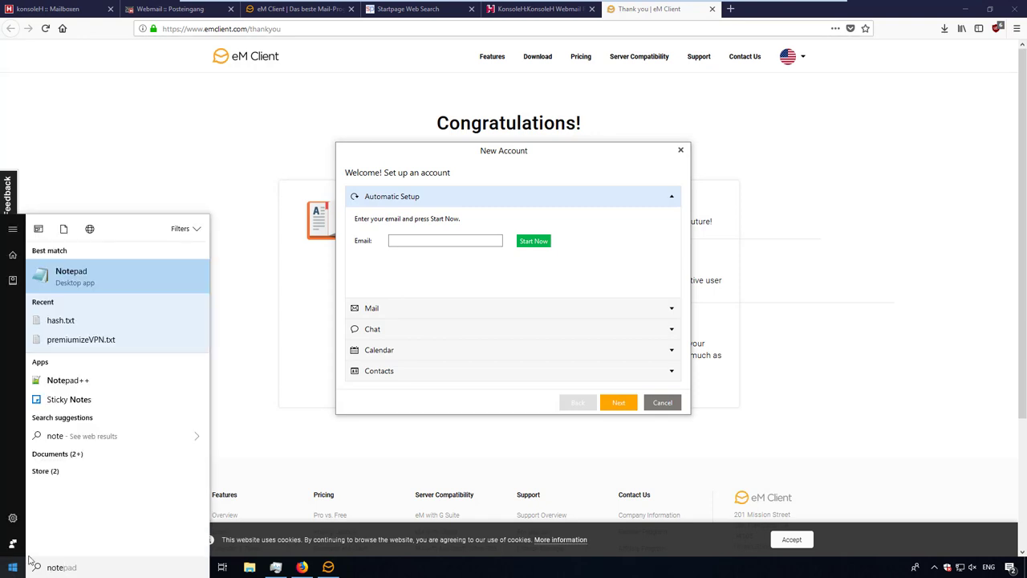
left_click(121, 279)
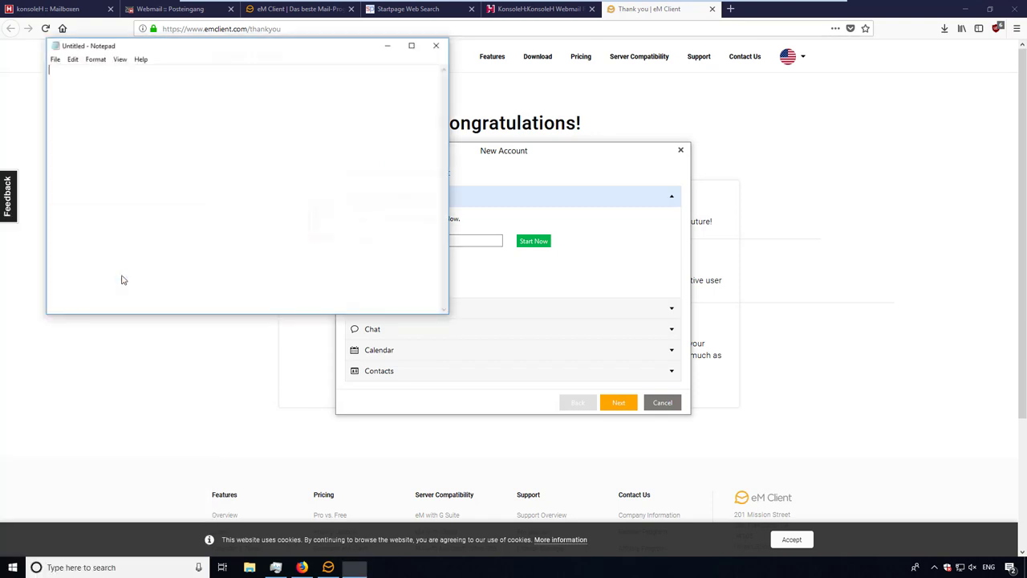
left_click_drag(176, 51, 181, 98)
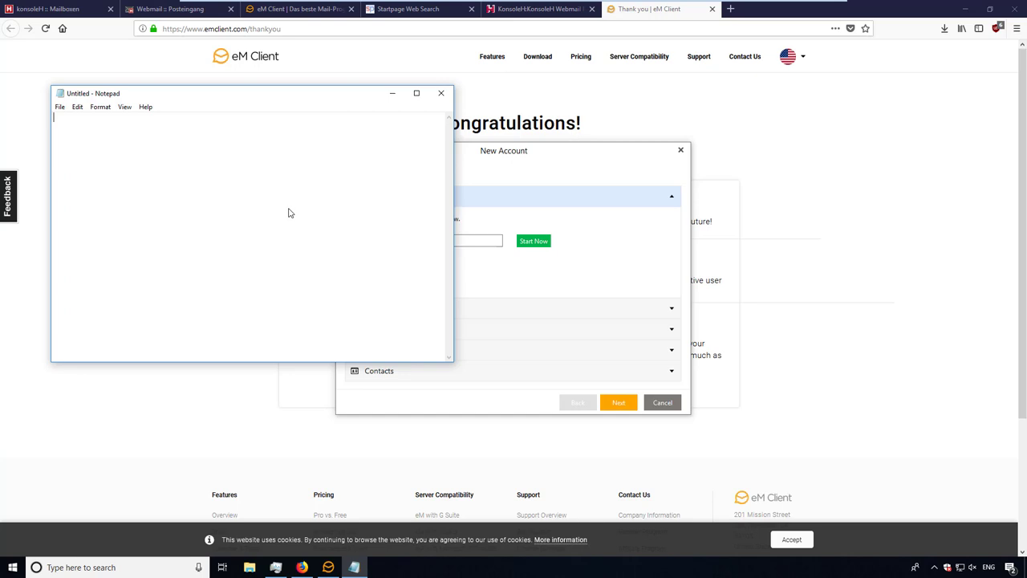
left_click(492, 159)
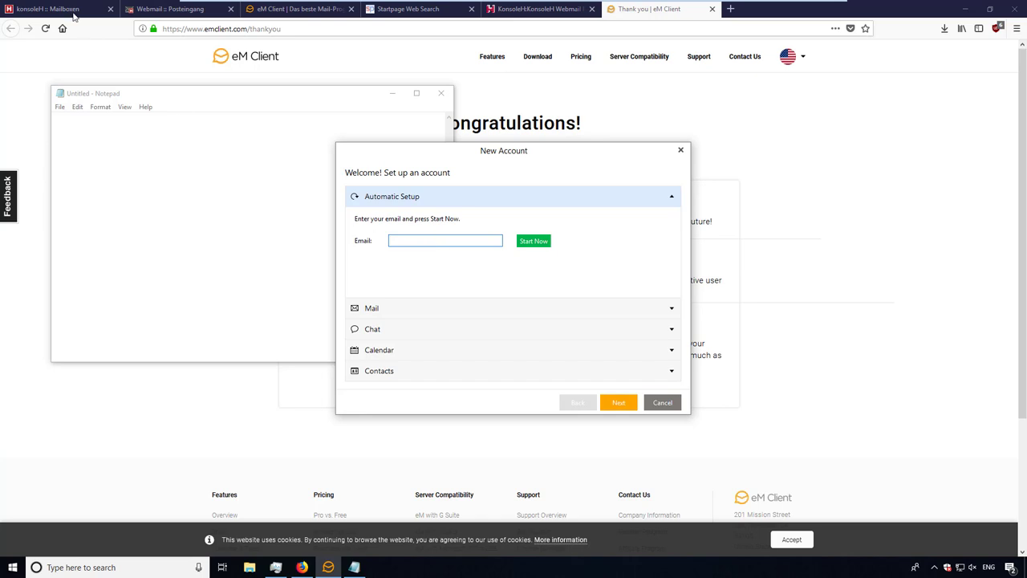
- Look up the mailbox name in konsoleH, then enter the mailbox's e-mail address in eM Client
left_click(45, 12)
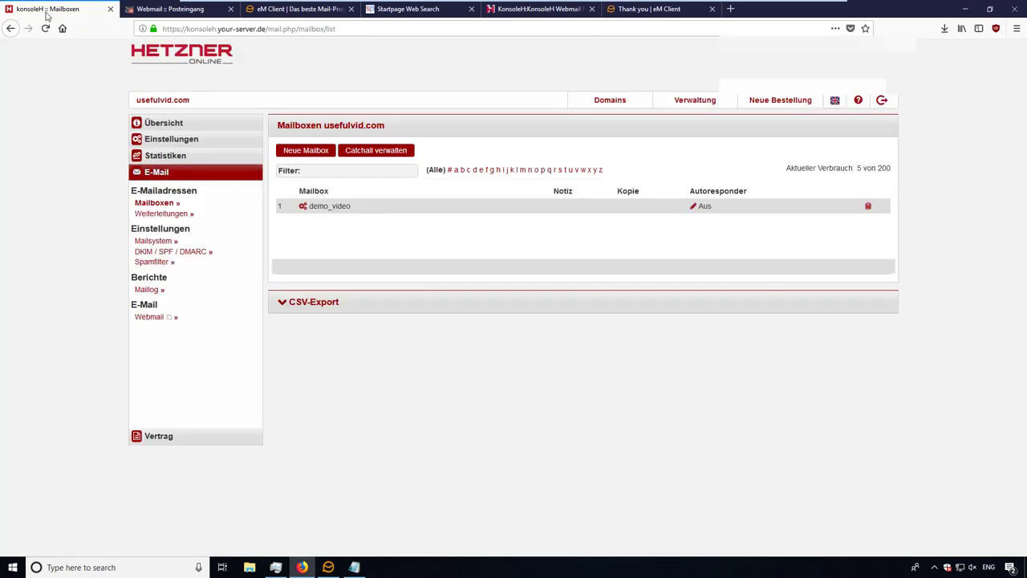
left_click(162, 11)
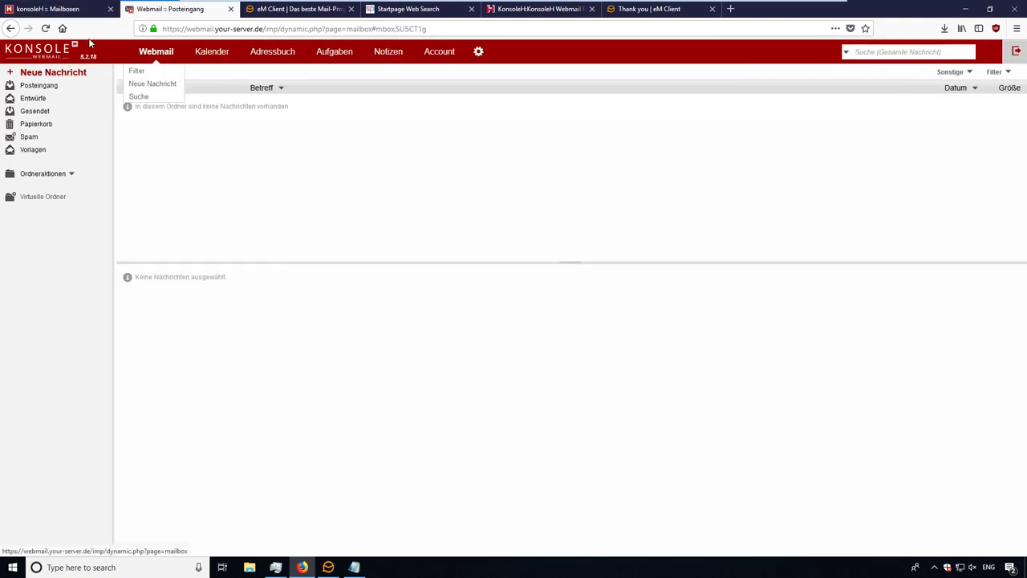
left_click(337, 567)
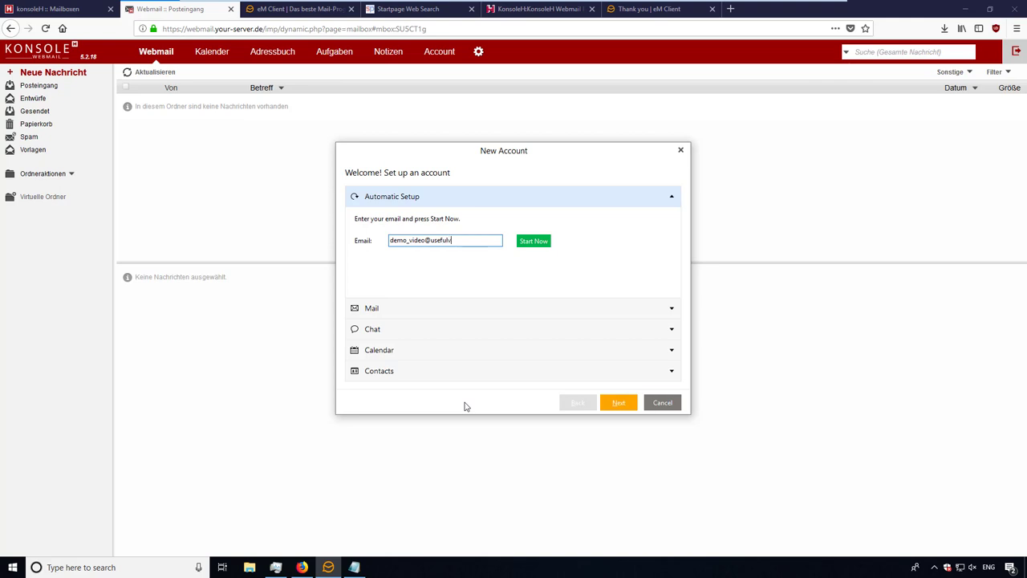
- Run automatic setup with the pasted mailbox password, allow credential sending, and confirm account details
left_click(540, 241)
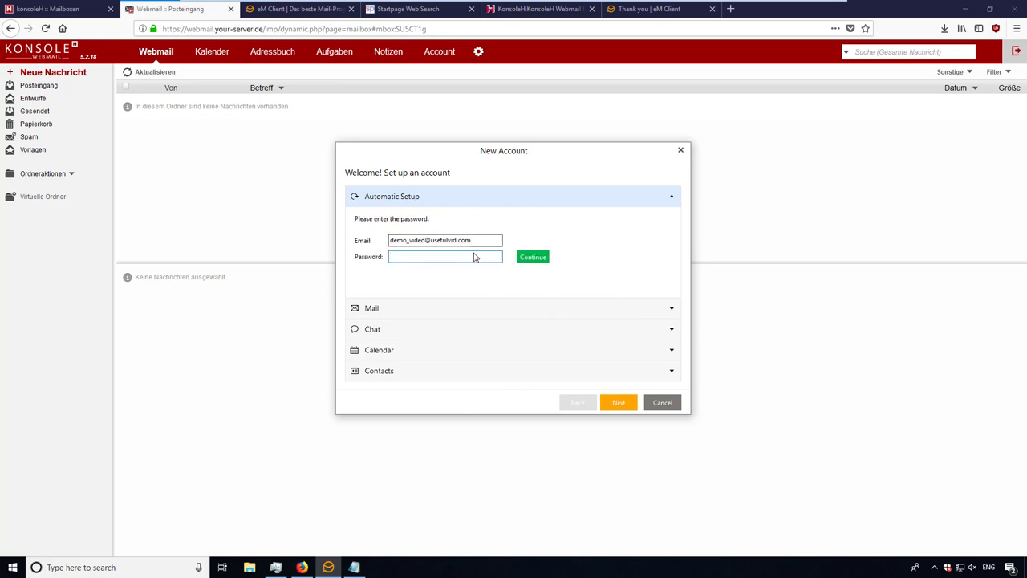
key("ctrl+v")
left_click(528, 260)
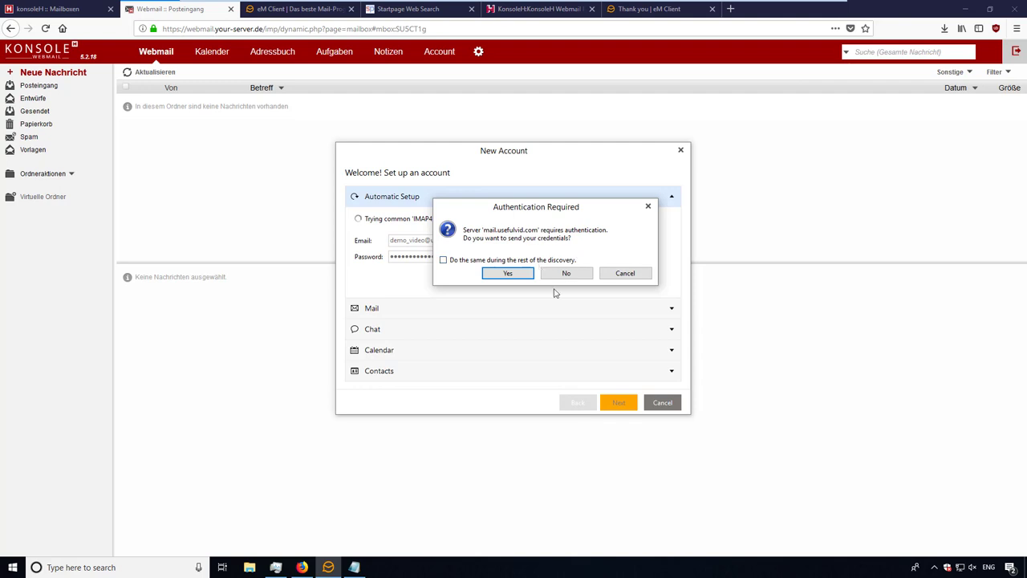
left_click(508, 273)
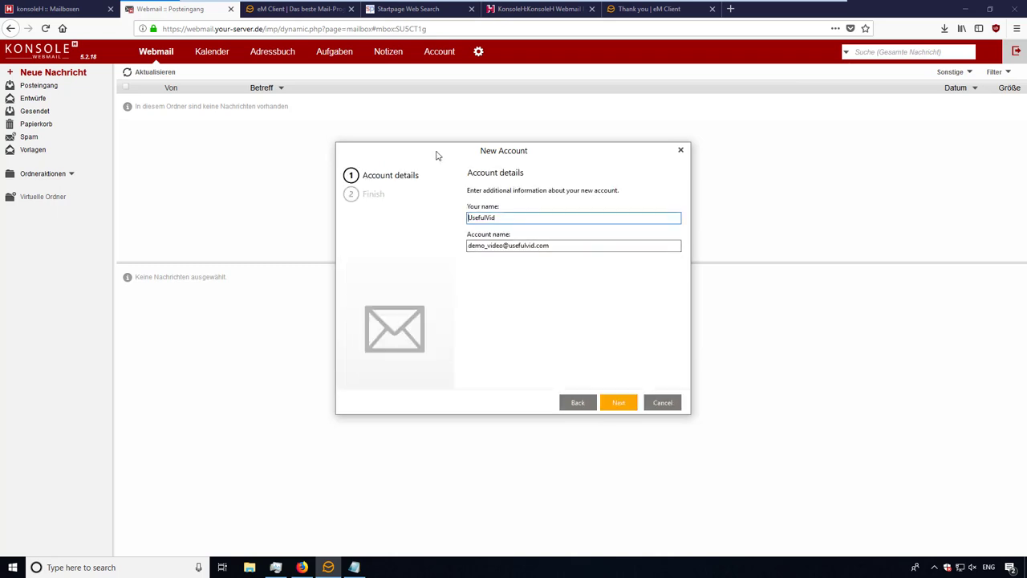
left_click(619, 404)
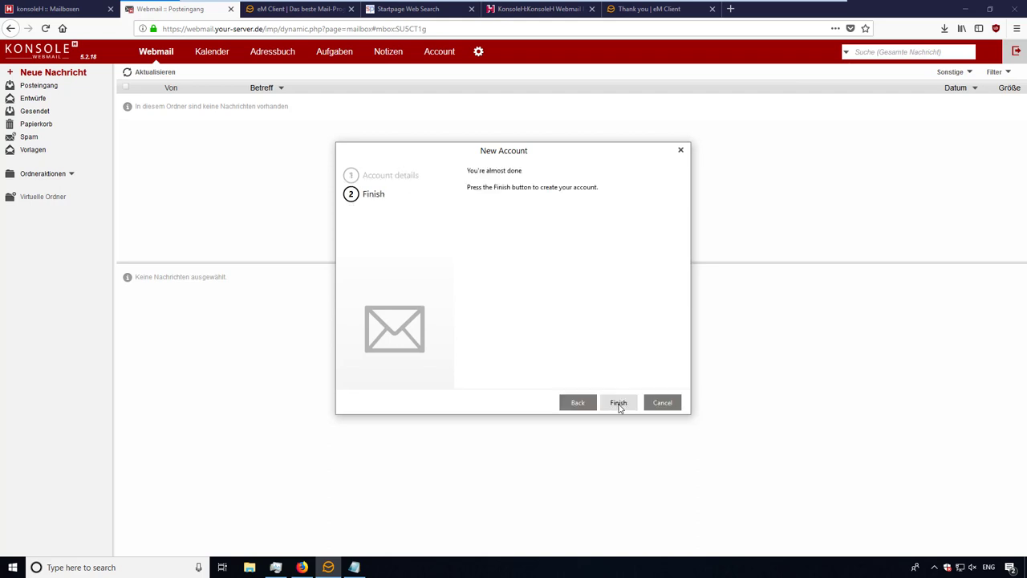
left_click(619, 404)
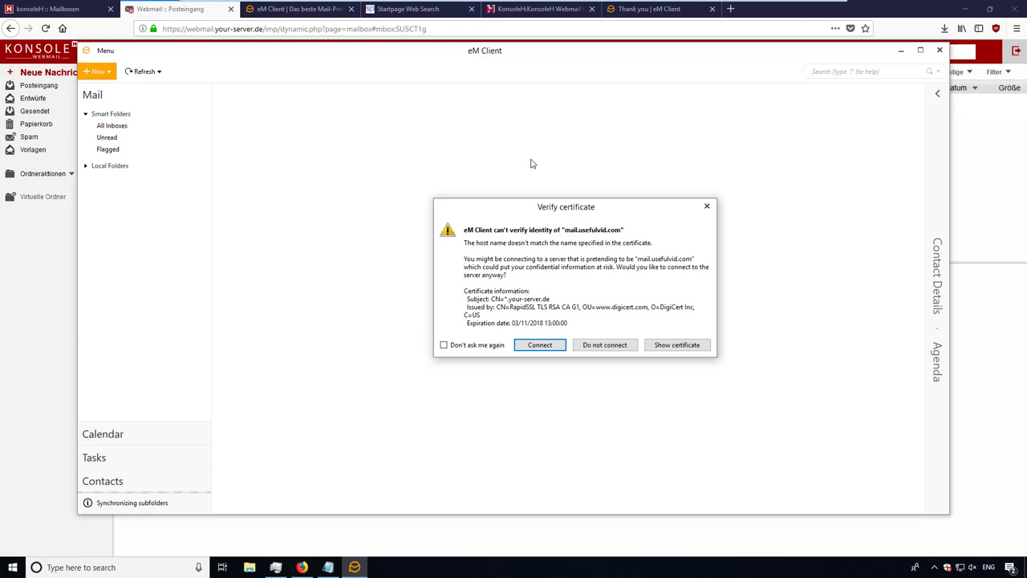
- Refuse the unverified server certificate and open the mailbox account's IMAP settings
left_click(630, 349)
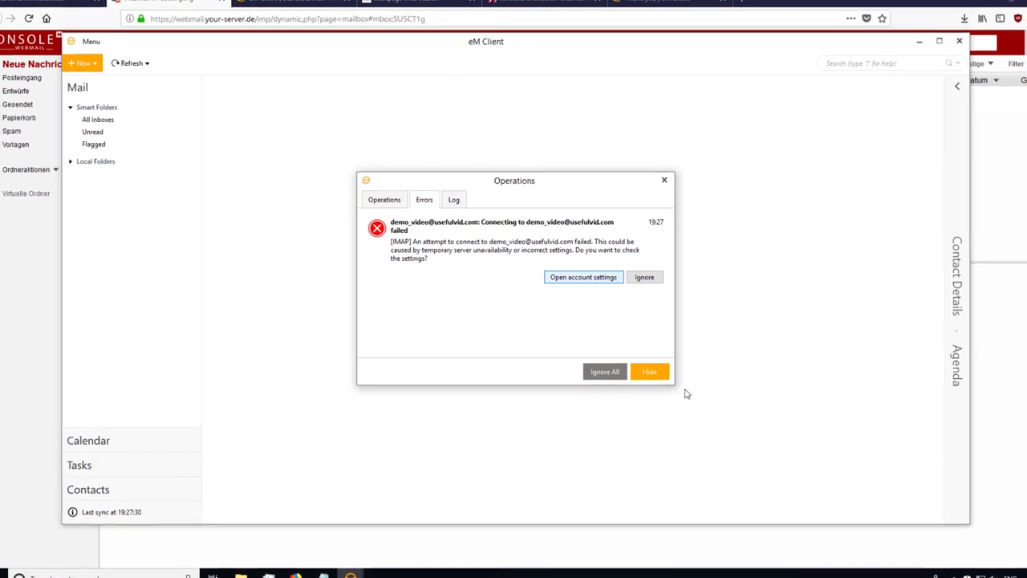
left_click(598, 278)
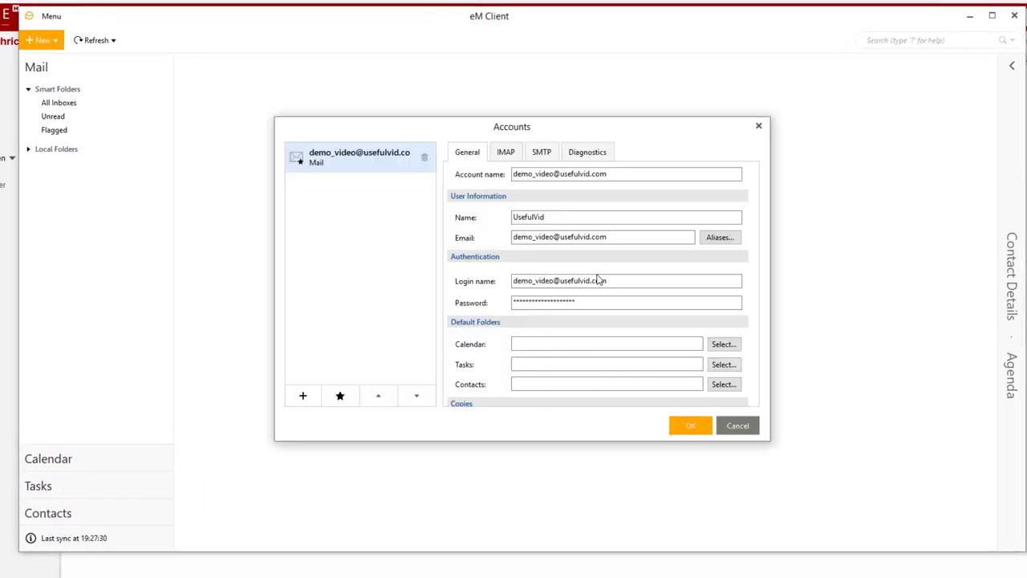
left_click(506, 151)
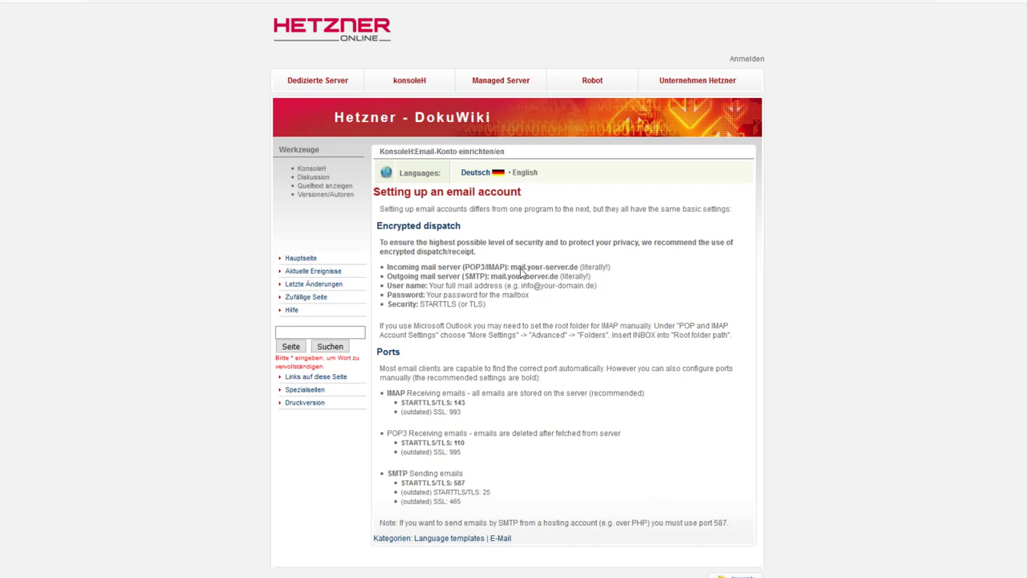
- Paste mail.your-server.de from the wiki as IMAP Host, with security 'Use SSL/TLS if available'
left_click_drag(512, 271, 579, 273)
key("ctrl+c")
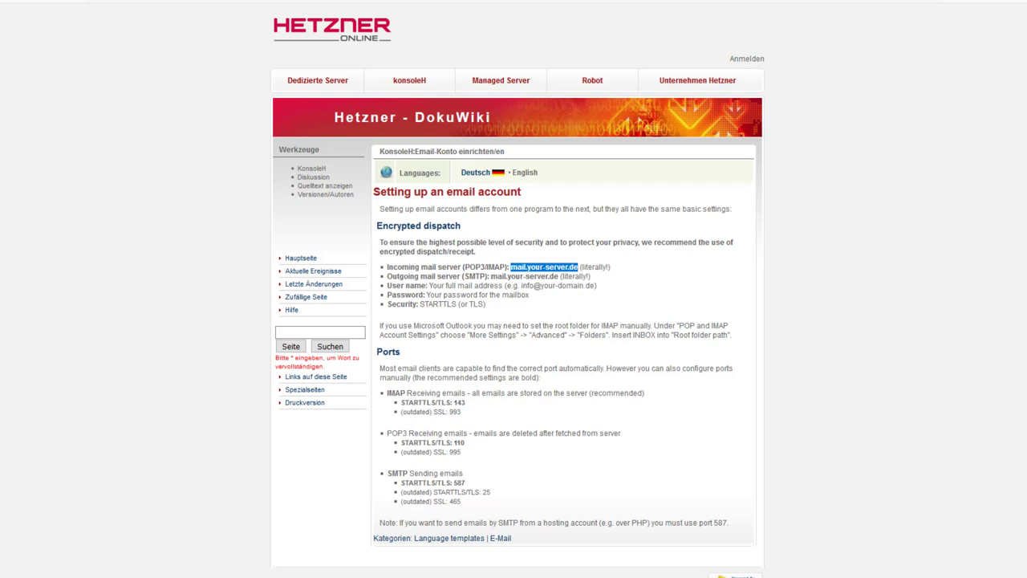
left_click(265, 546)
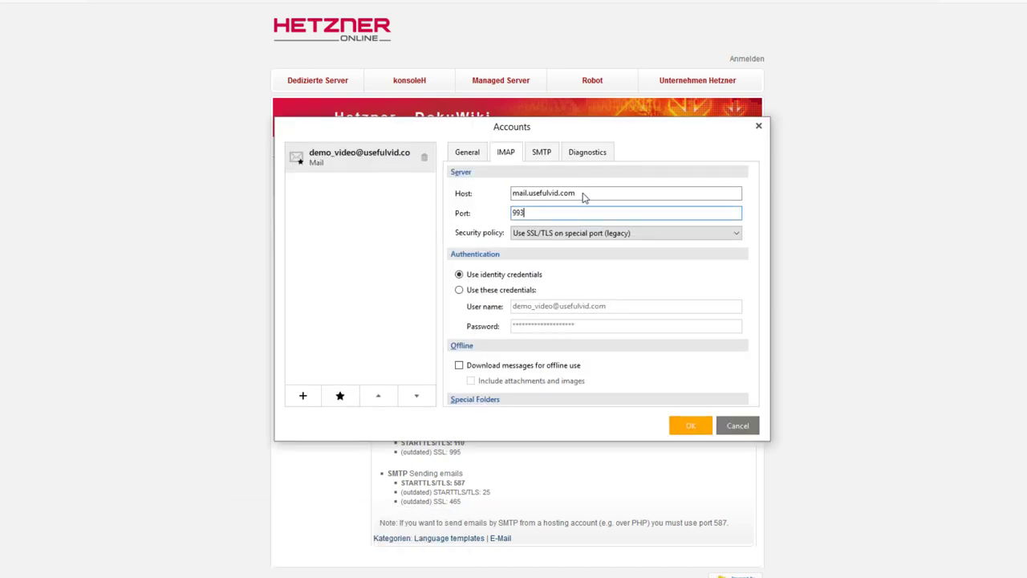
triple_click(583, 197)
key("ctrl+v")
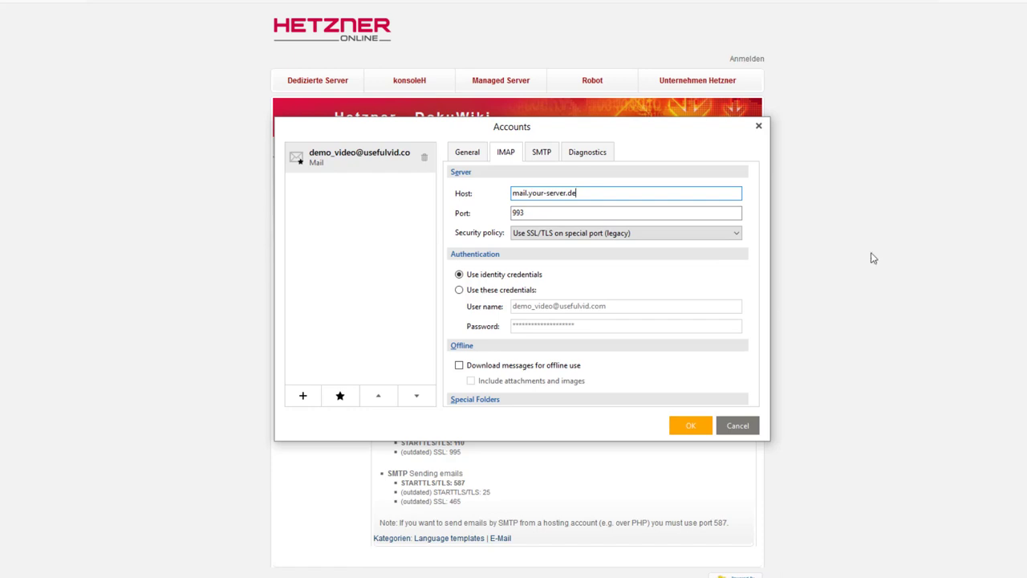
left_click(655, 234)
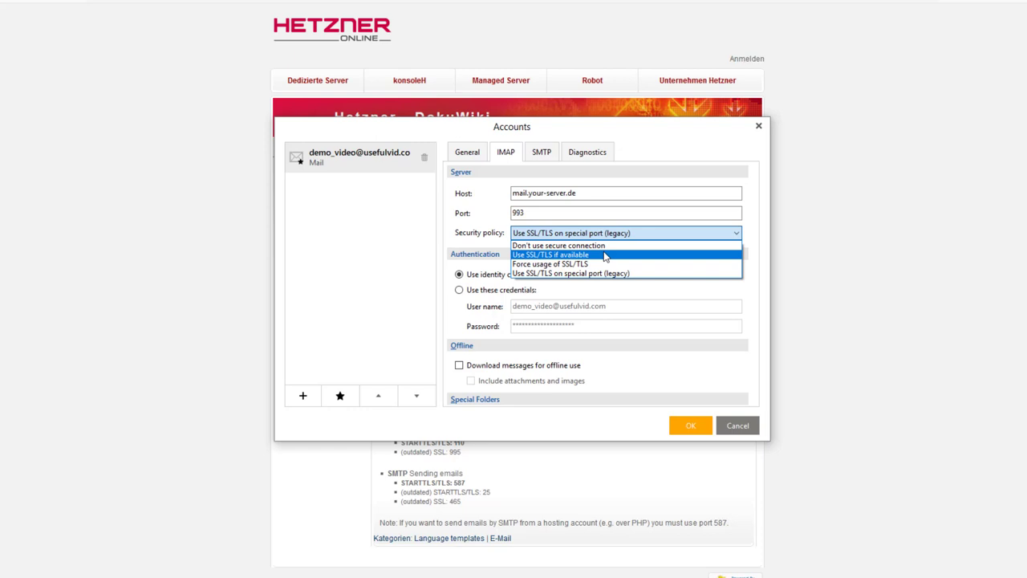
left_click(605, 255)
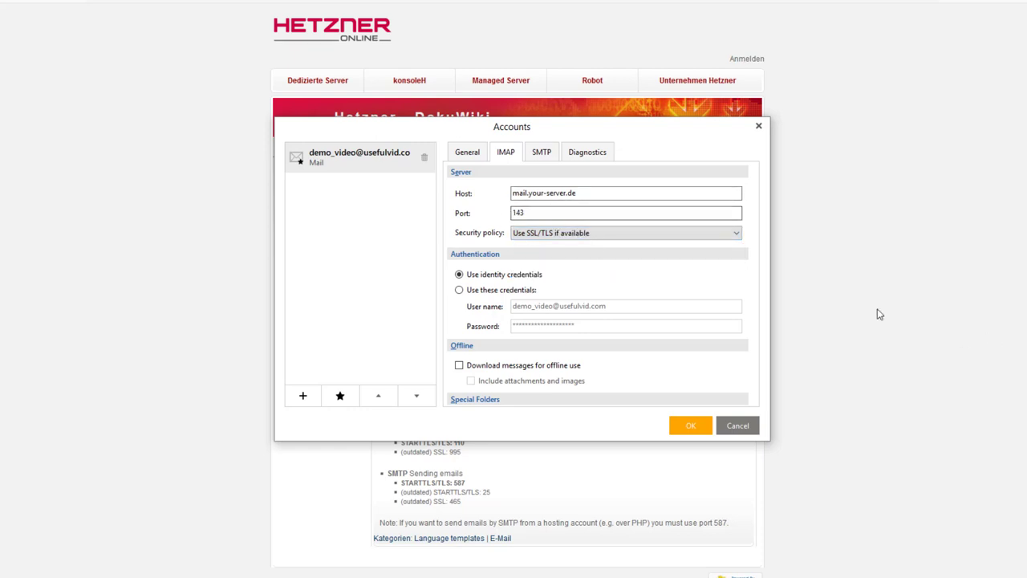
- Check the wiki guide for the recommended IMAP port 143
left_click(873, 312)
scroll(615, 340, "down", 1)
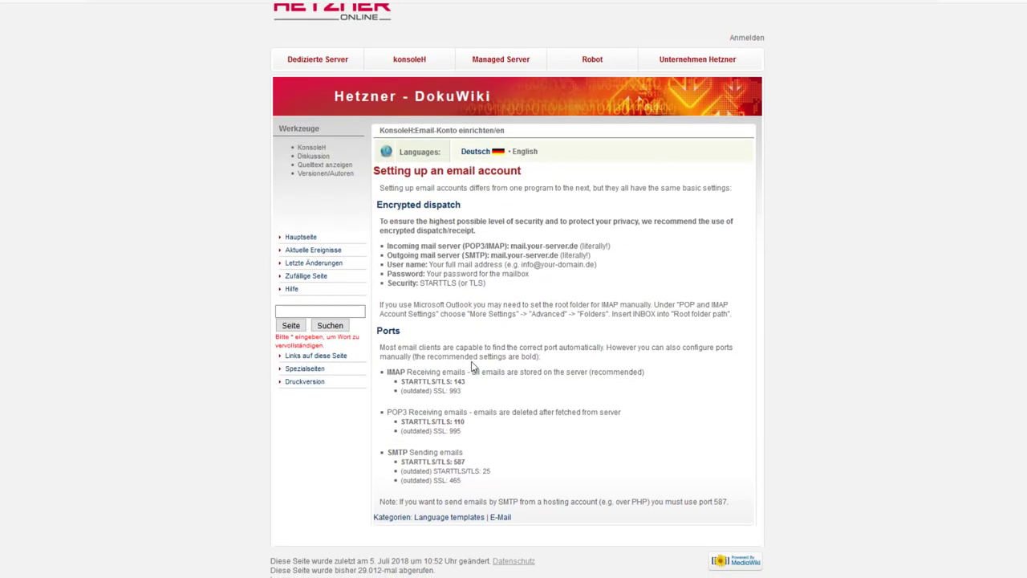
left_click_drag(442, 382, 474, 386)
left_click(474, 386)
- Replace the SMTP host with mail.your-server.de
left_click(388, 545)
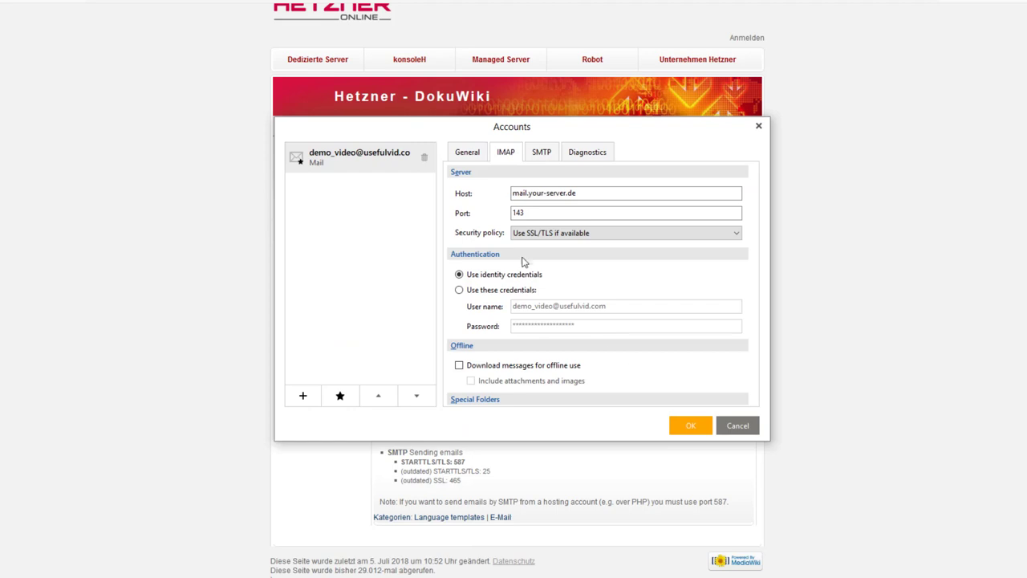
left_click(542, 154)
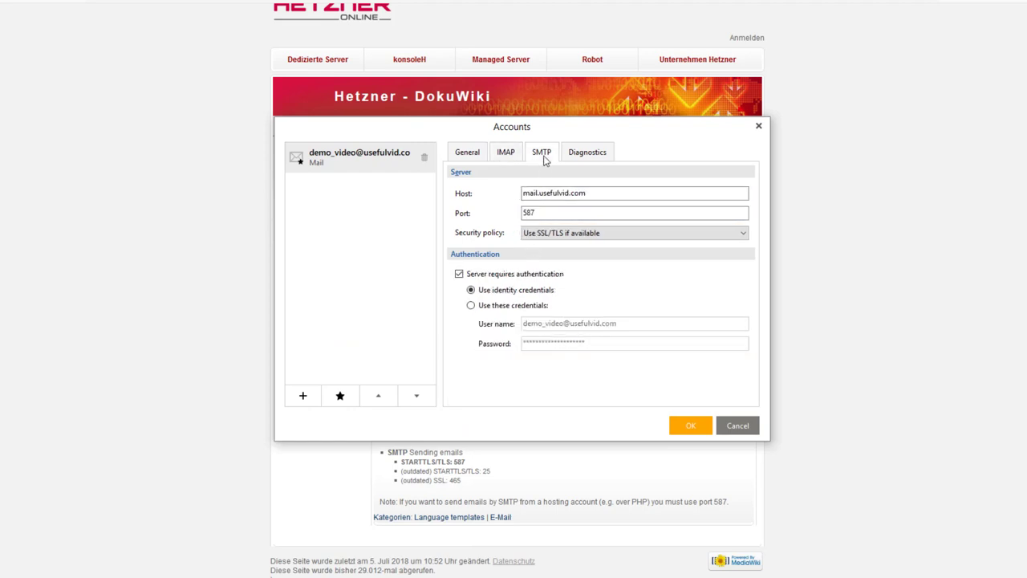
left_click(810, 257)
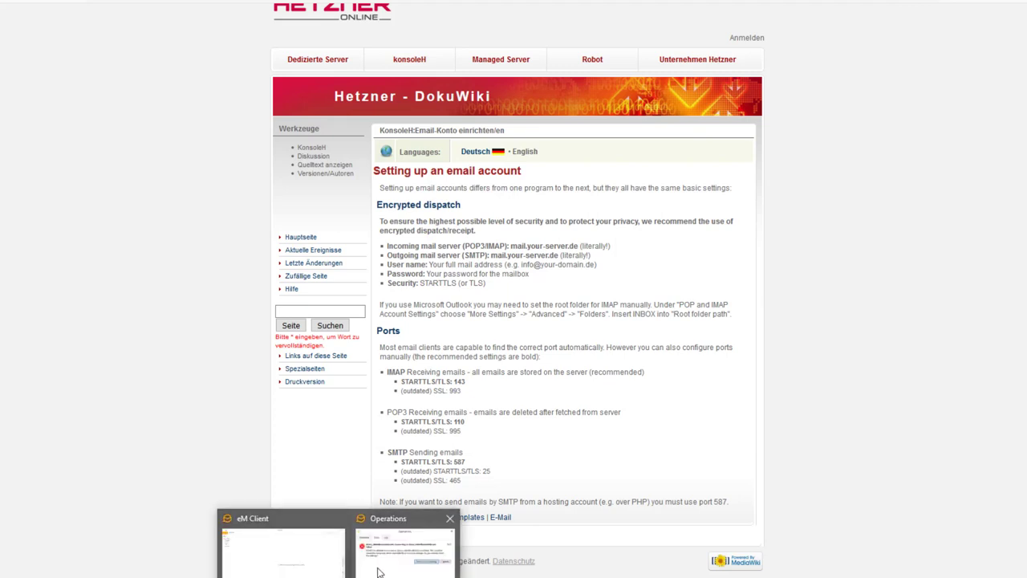
left_click(386, 545)
left_click_drag(607, 196, 405, 182)
key("ctrl+v")
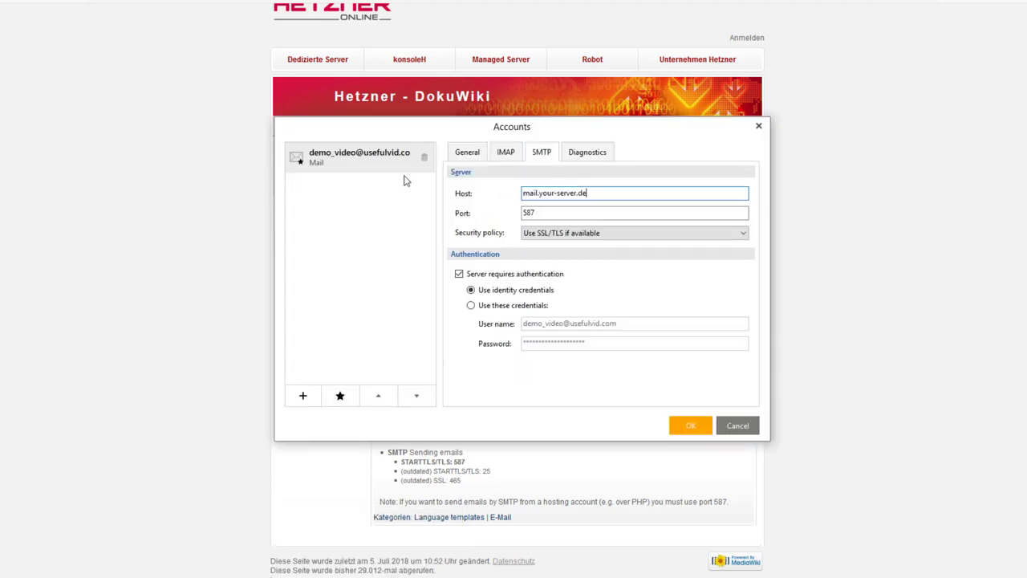
- Keep SMTP security at 'Use SSL/TLS if available', confirm port 587 on the wiki, and save
left_click(626, 236)
left_click(626, 236)
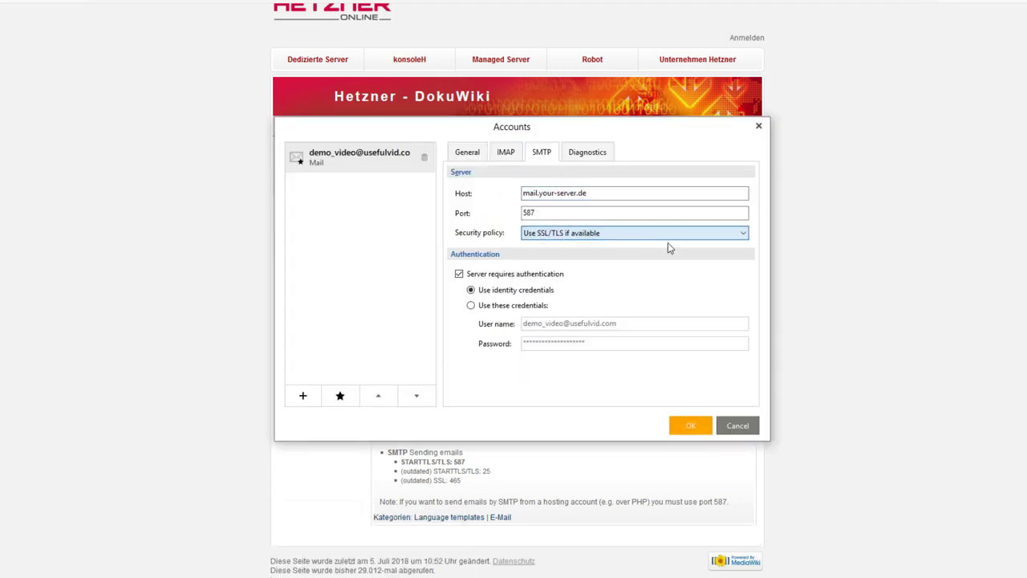
key("alt+Tab")
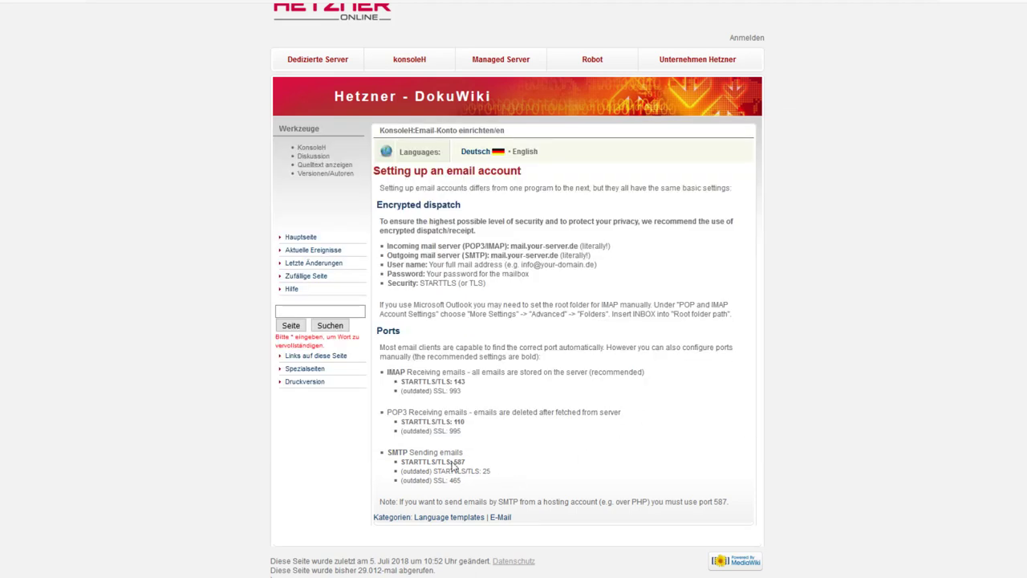
double_click(458, 462)
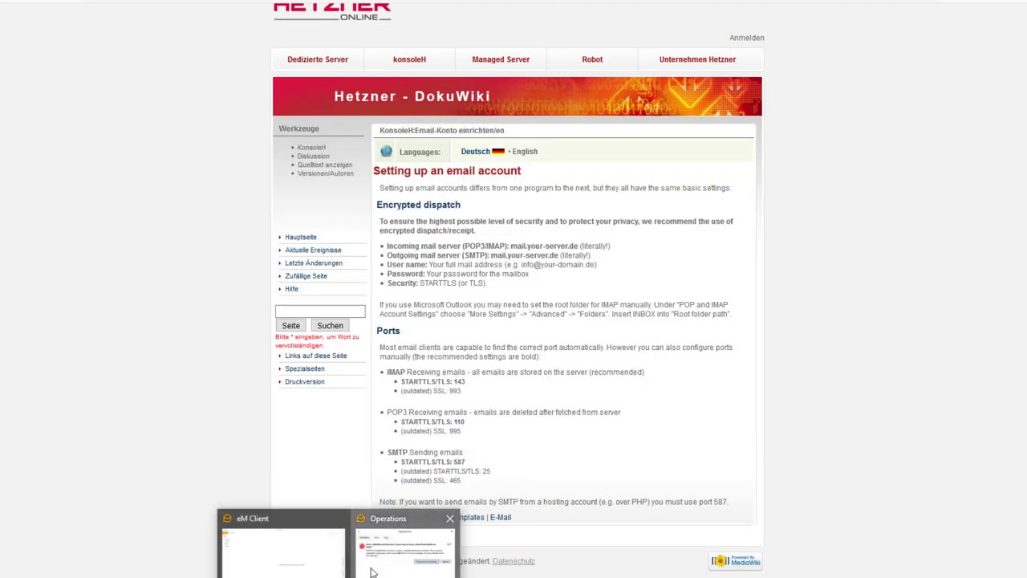
left_click(285, 554)
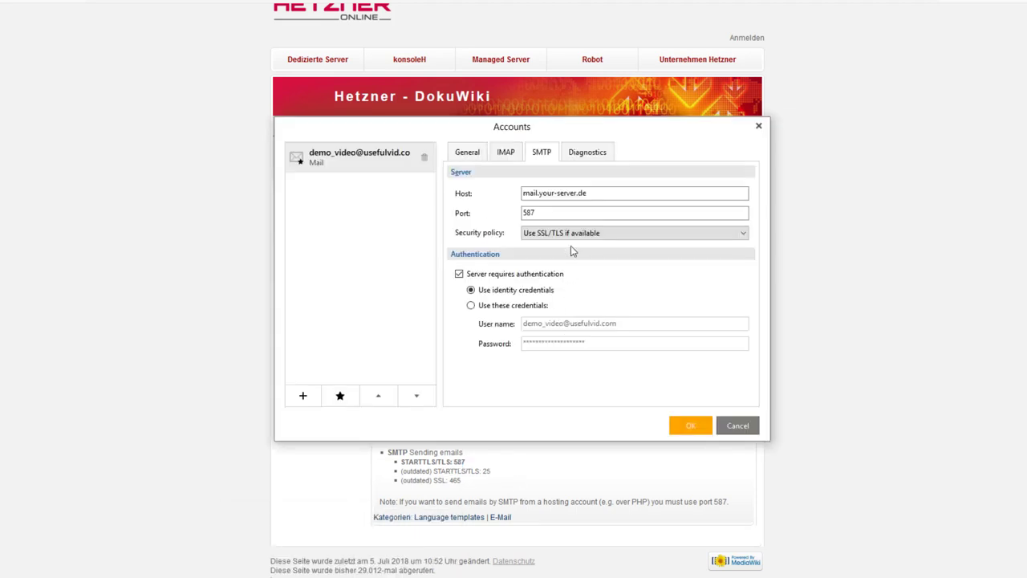
left_click(693, 428)
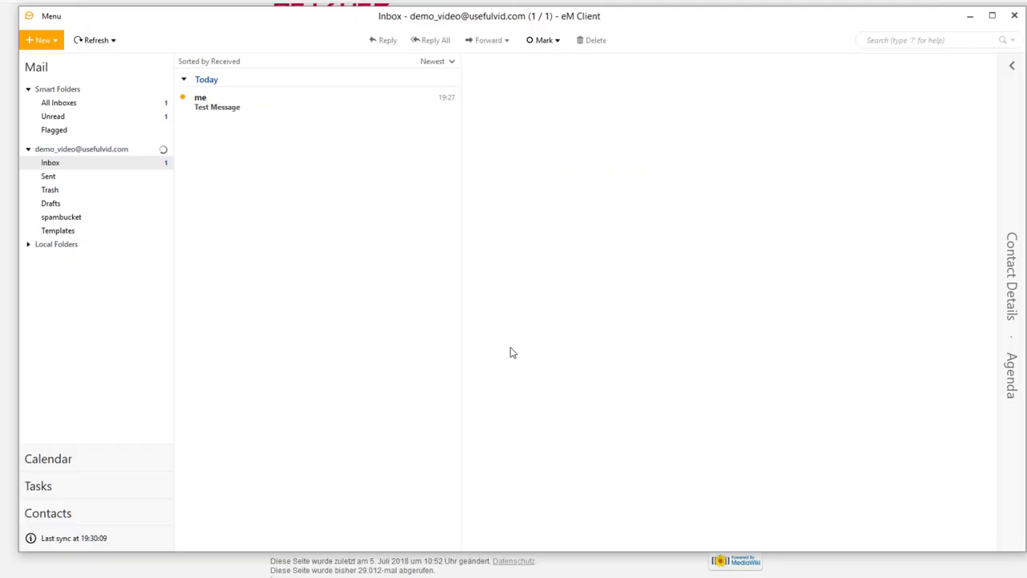
- Read the configuration Test Message in the inbox, then reopen Menu > Tools > Accounts
left_click(282, 111)
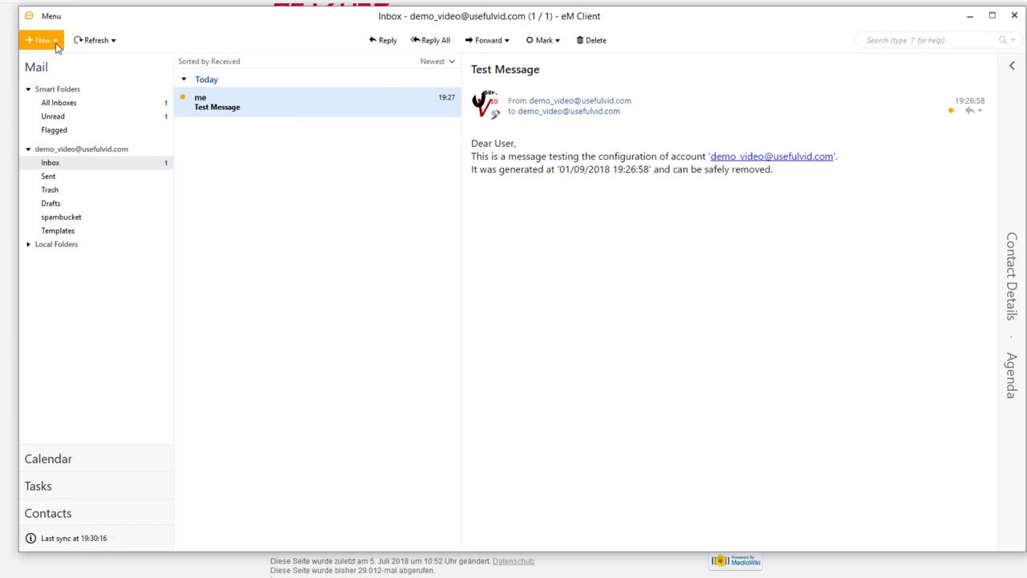
left_click(53, 18)
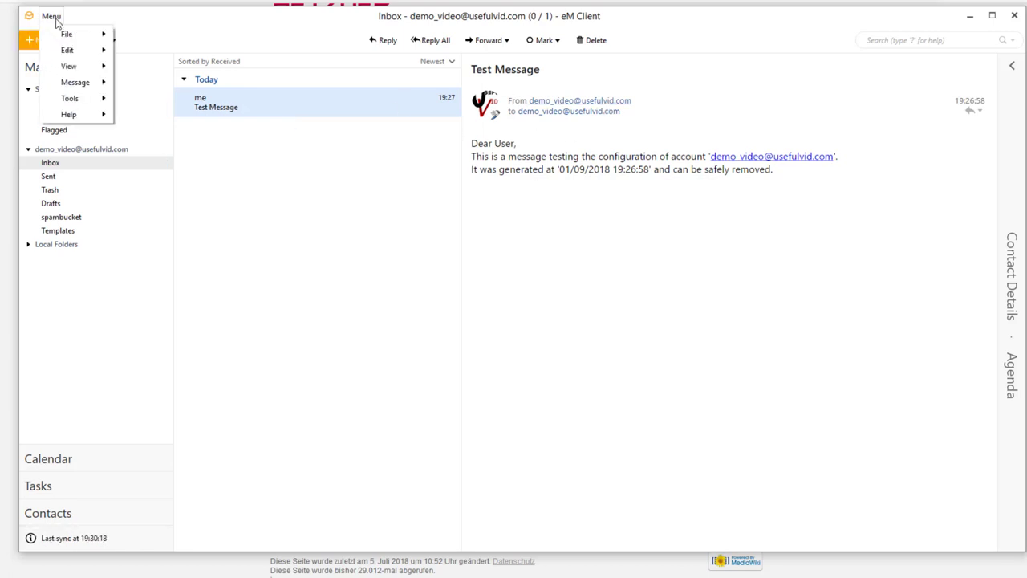
mouse_move(63, 105)
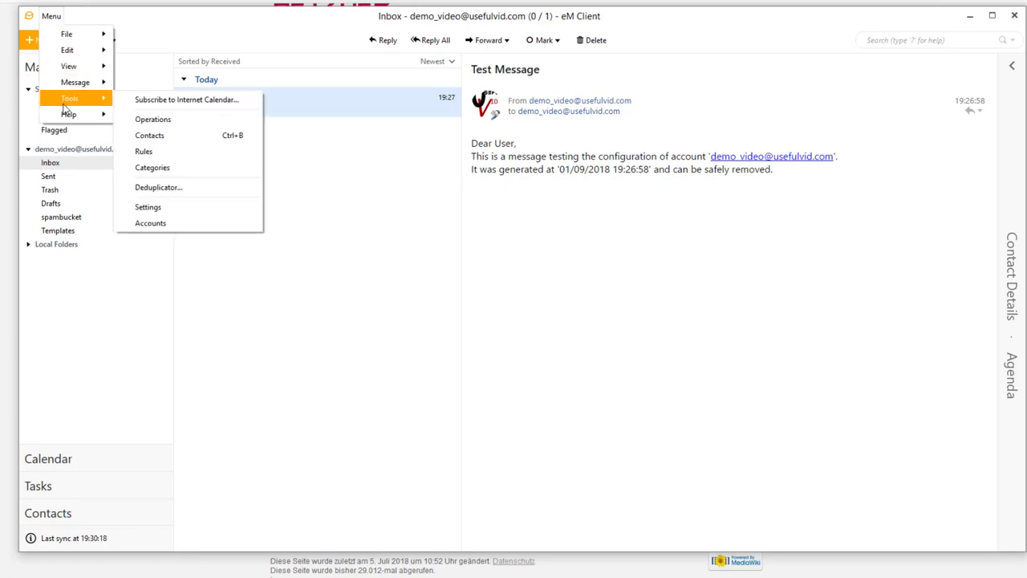
left_click(230, 223)
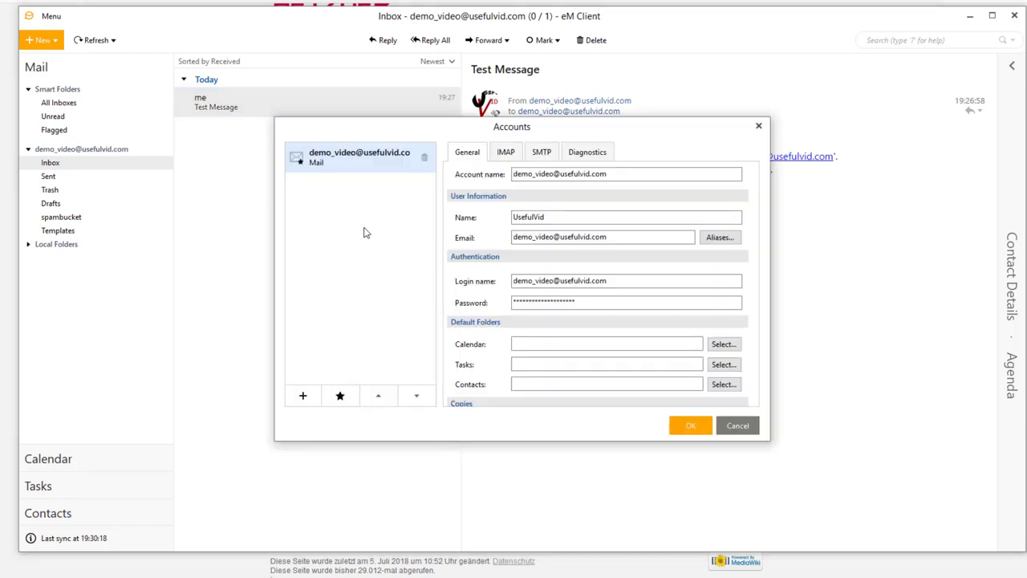
- Add a new account, choosing CalDAV under Calendar, and continue to its server details
left_click(302, 397)
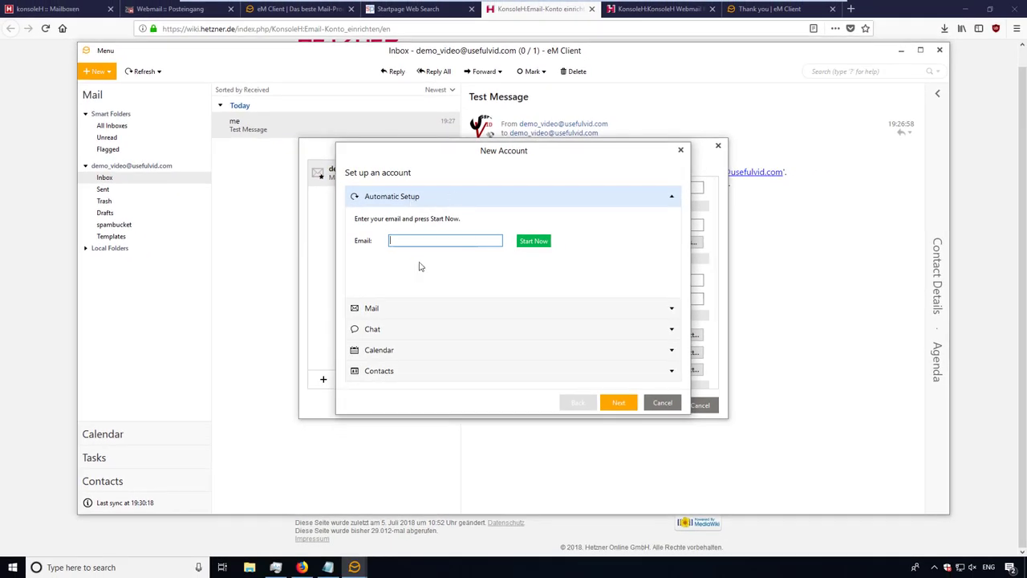
left_click(392, 356)
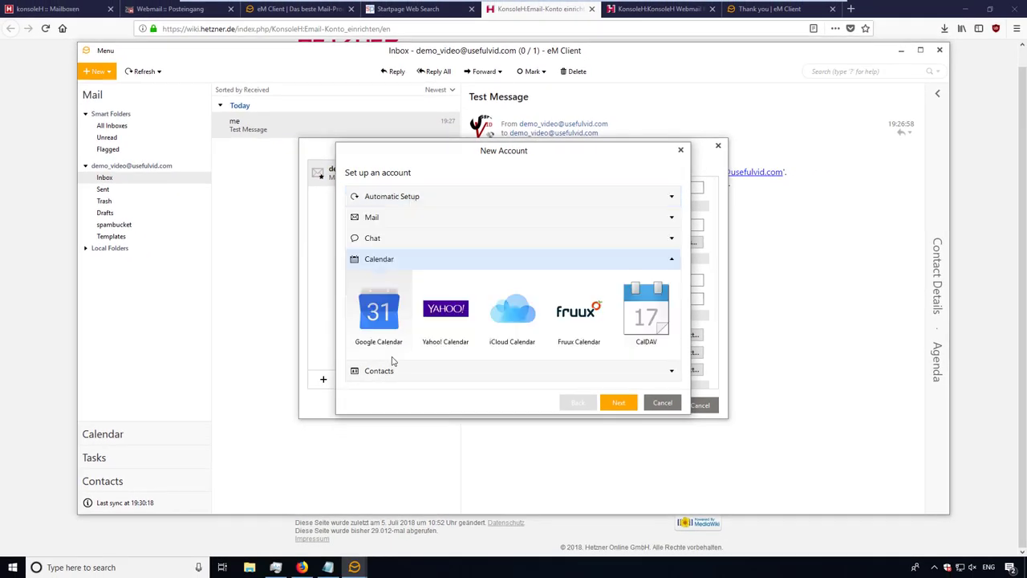
left_click(646, 312)
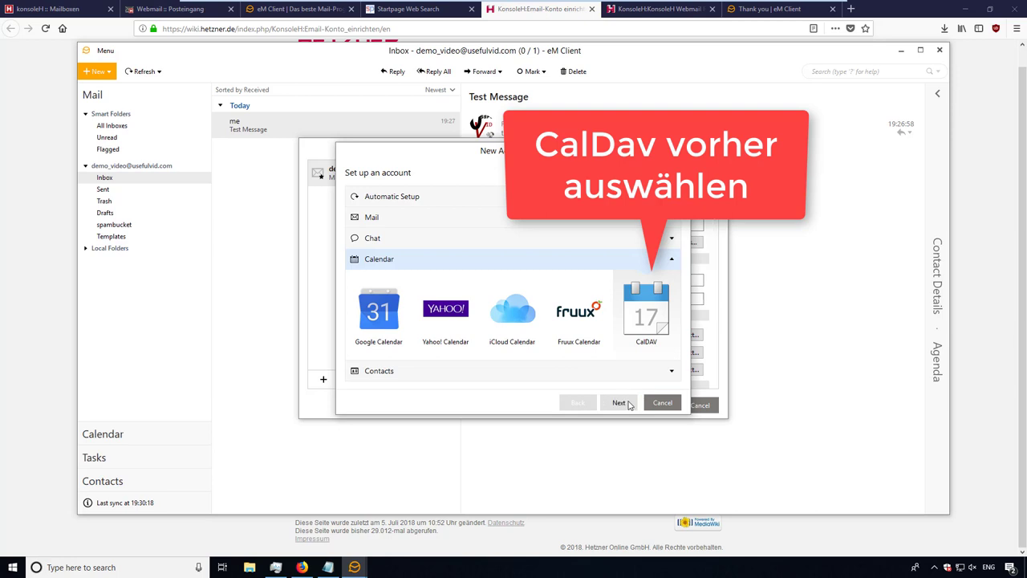
left_click(619, 403)
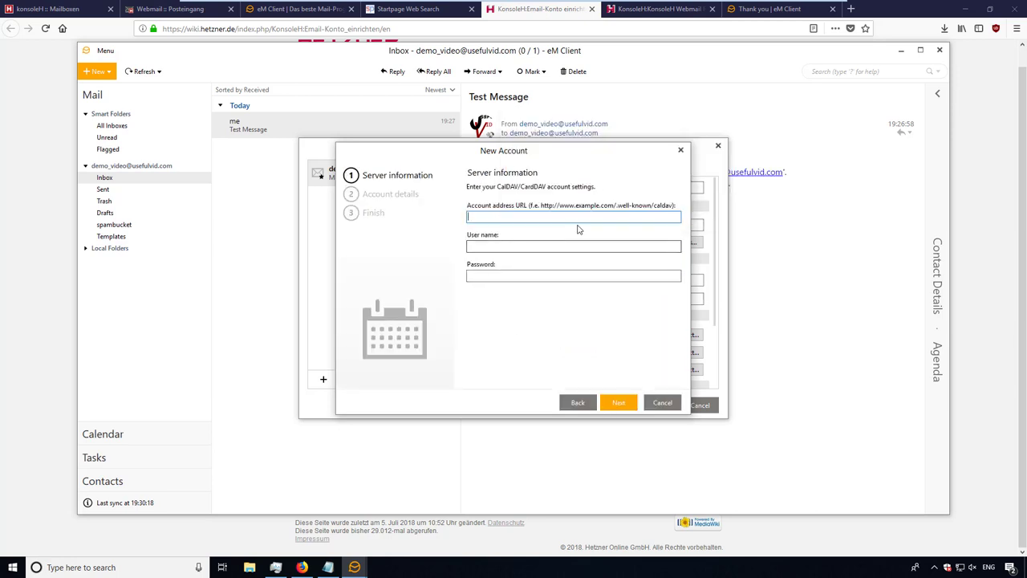
left_click(169, 8)
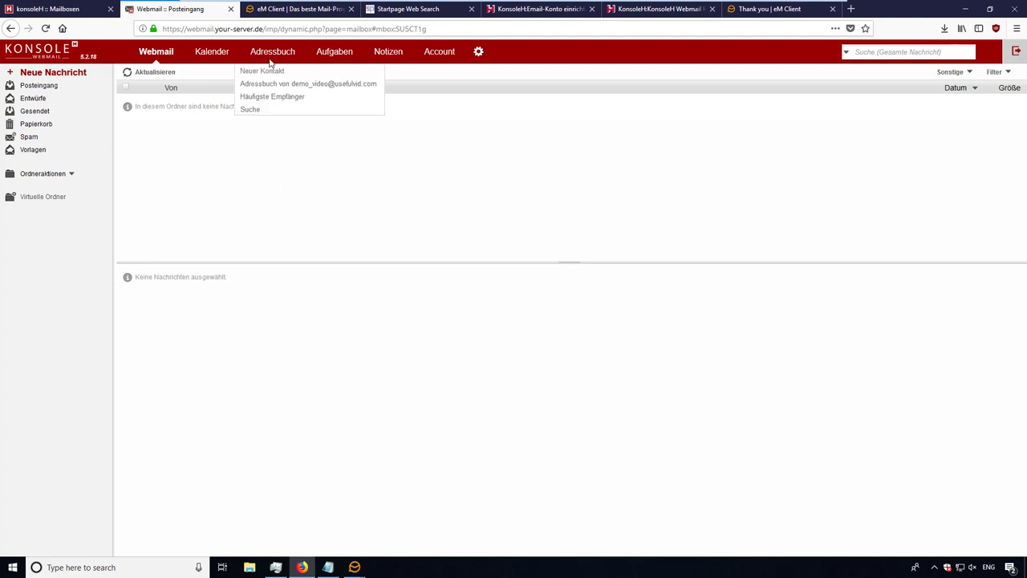
left_click(212, 53)
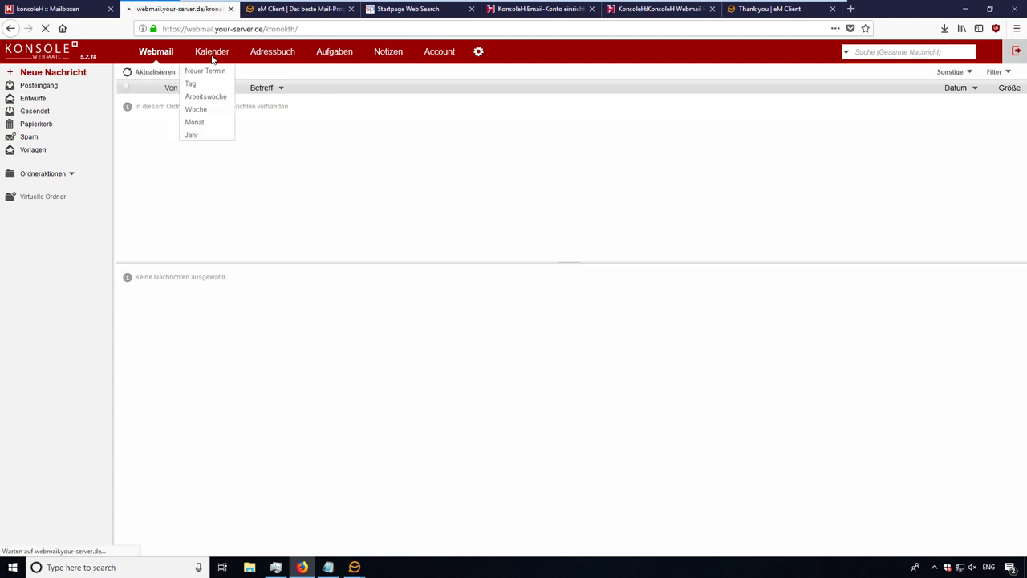
left_click(103, 234)
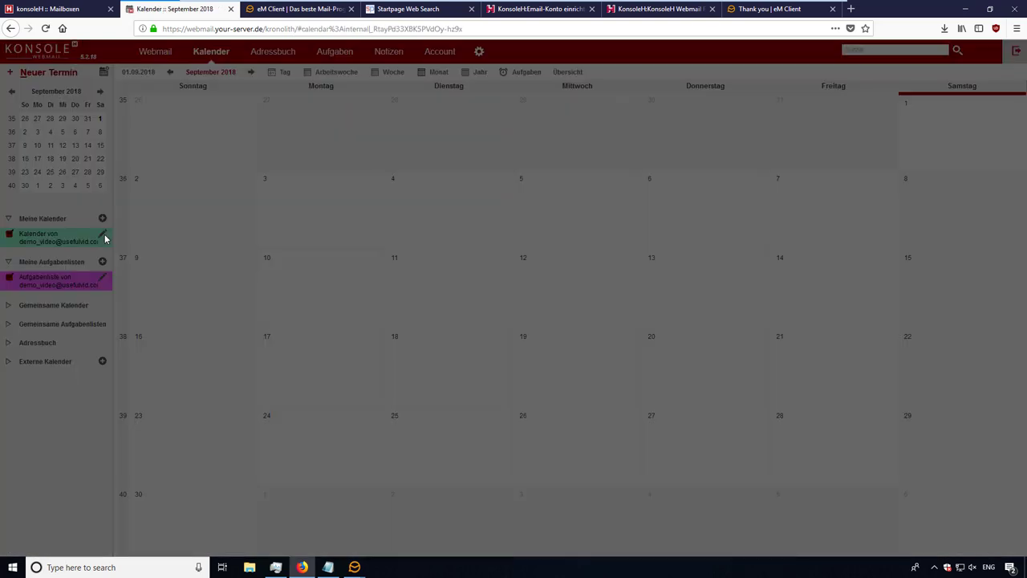
left_click(470, 127)
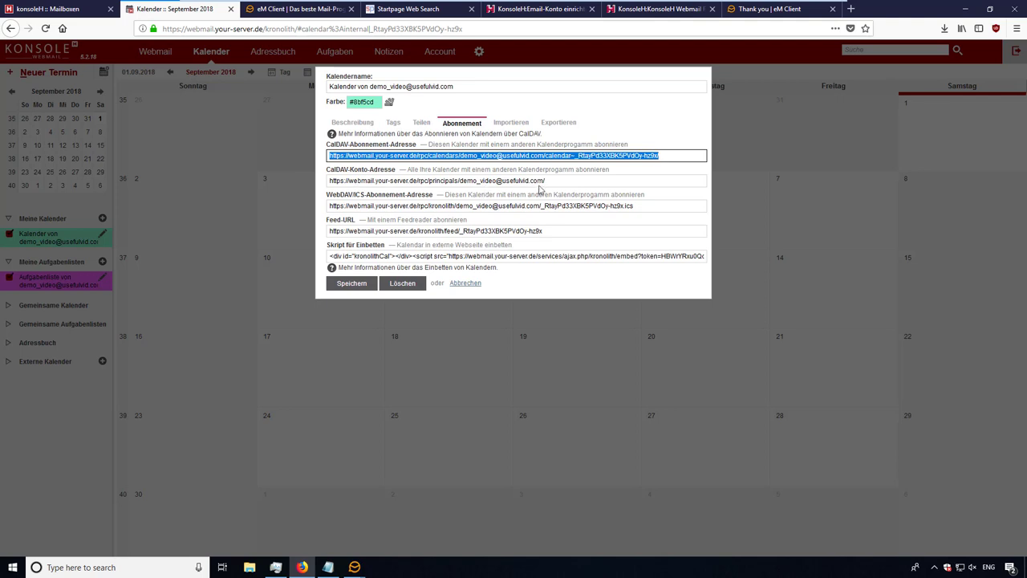
- Copy the CalDAV-Konto-Adresse and switch back to eM Client
left_click(558, 183)
left_click_drag(330, 180, 568, 181)
key("ctrl+c")
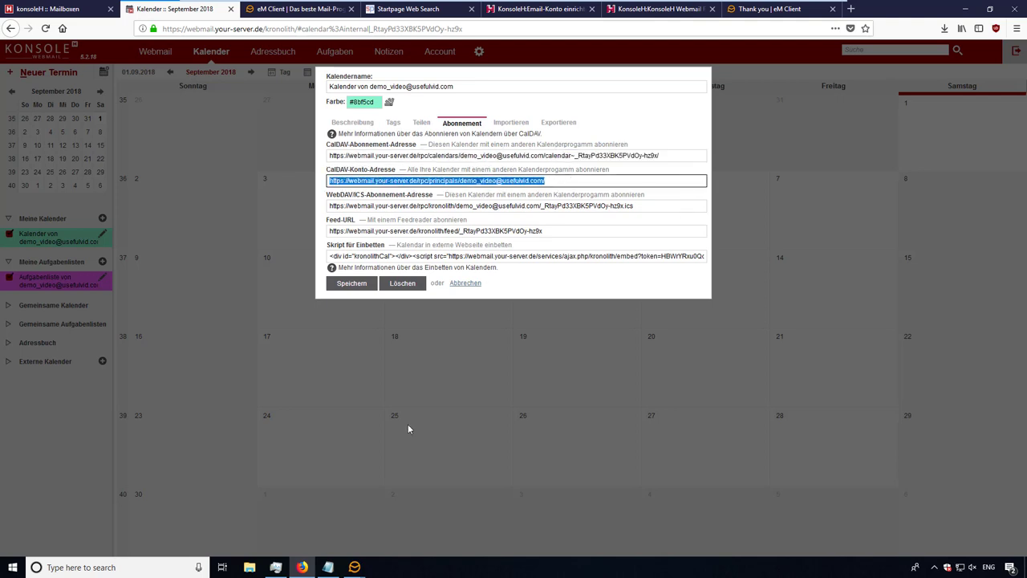
left_click(354, 566)
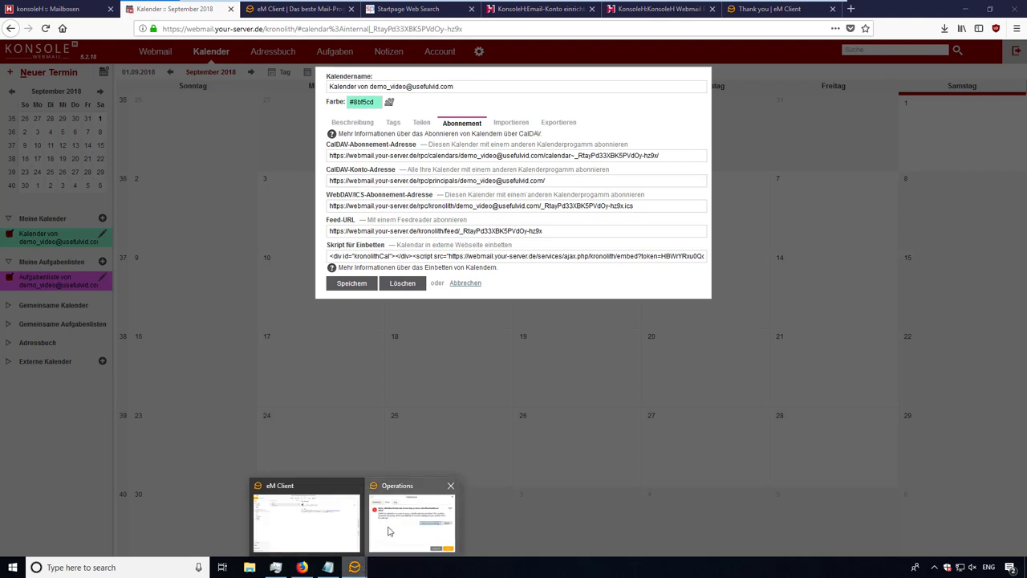
left_click(389, 531)
- Paste the CalDAV account address as the URL and enter the mailbox user name and password
left_click(354, 567)
left_click(293, 519)
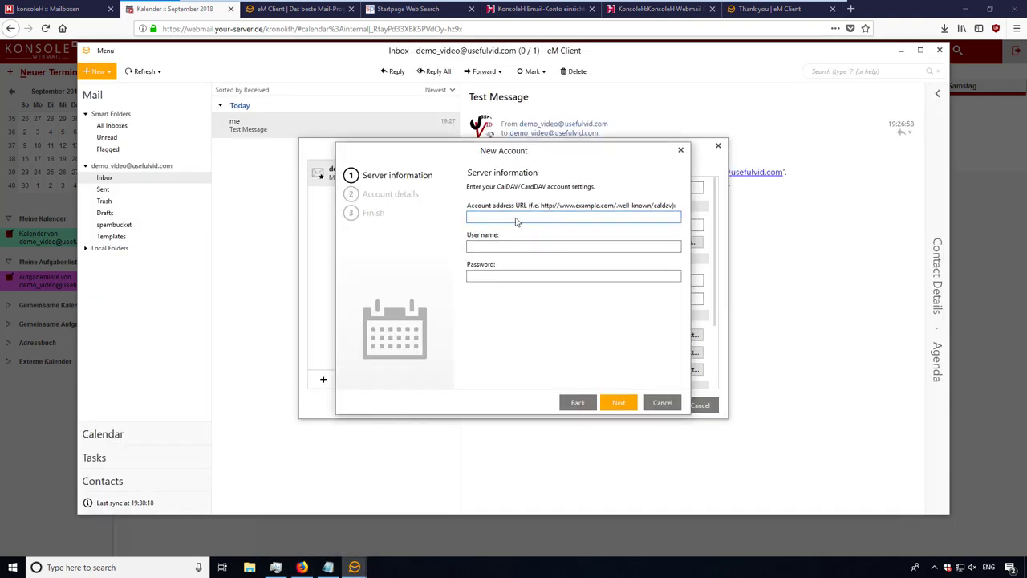
key("ctrl+v")
left_click(511, 247)
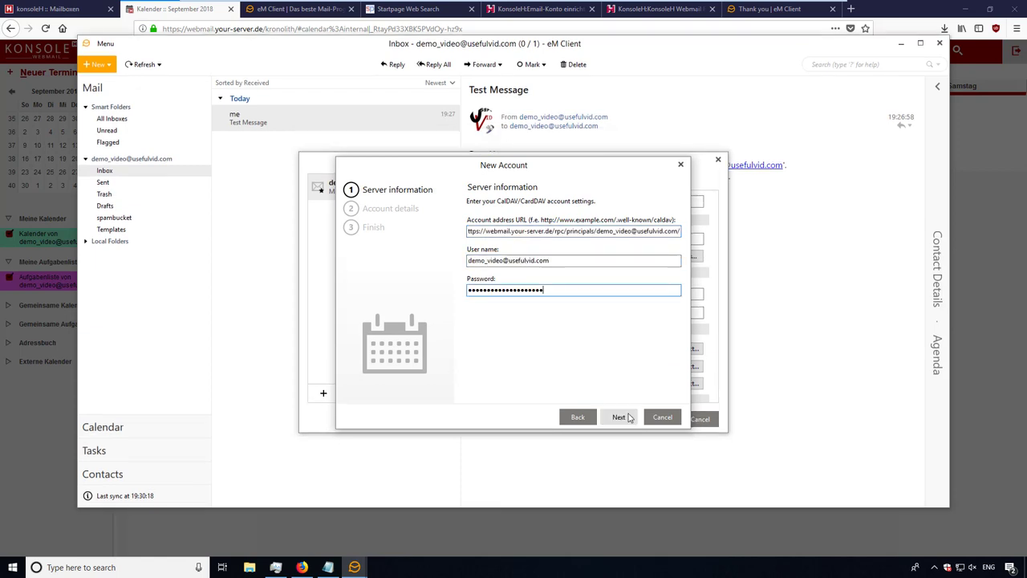
- Complete the wizard with Next, Next, Finish and close Accounts with OK
left_click(622, 417)
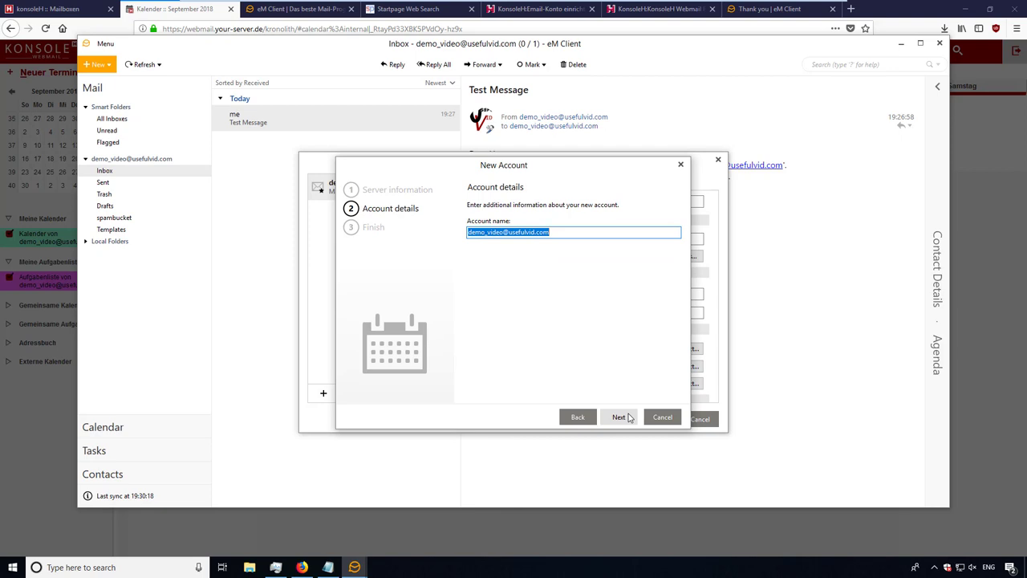
left_click(630, 418)
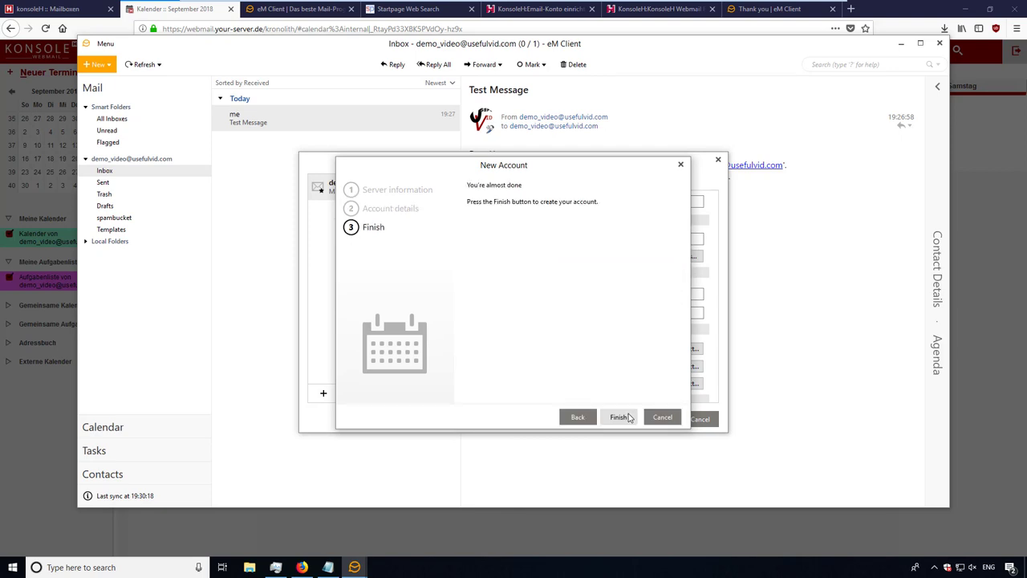
left_click(617, 416)
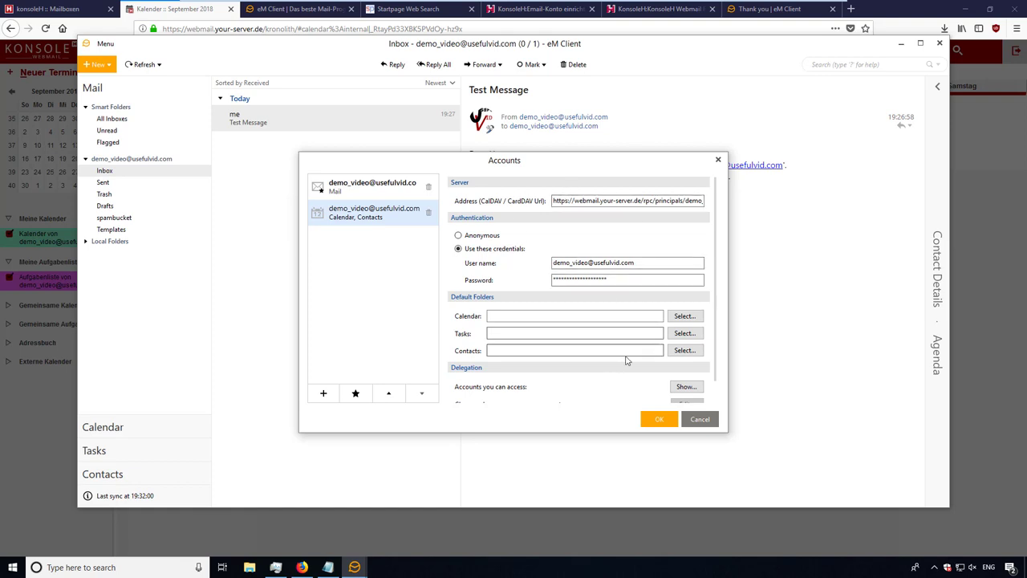
scroll(634, 355, "down", 1)
scroll(639, 352, "down", 1)
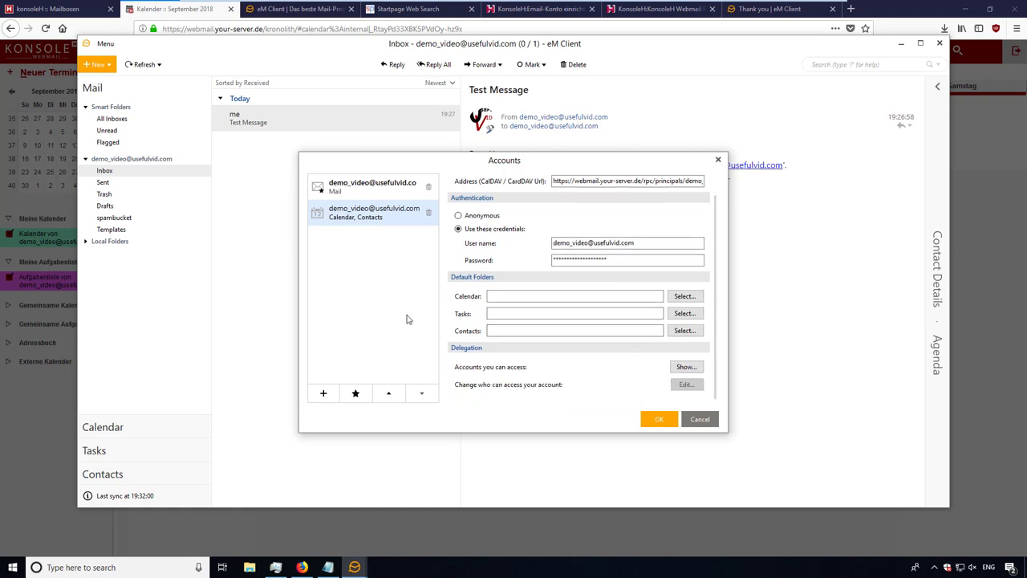
left_click(666, 422)
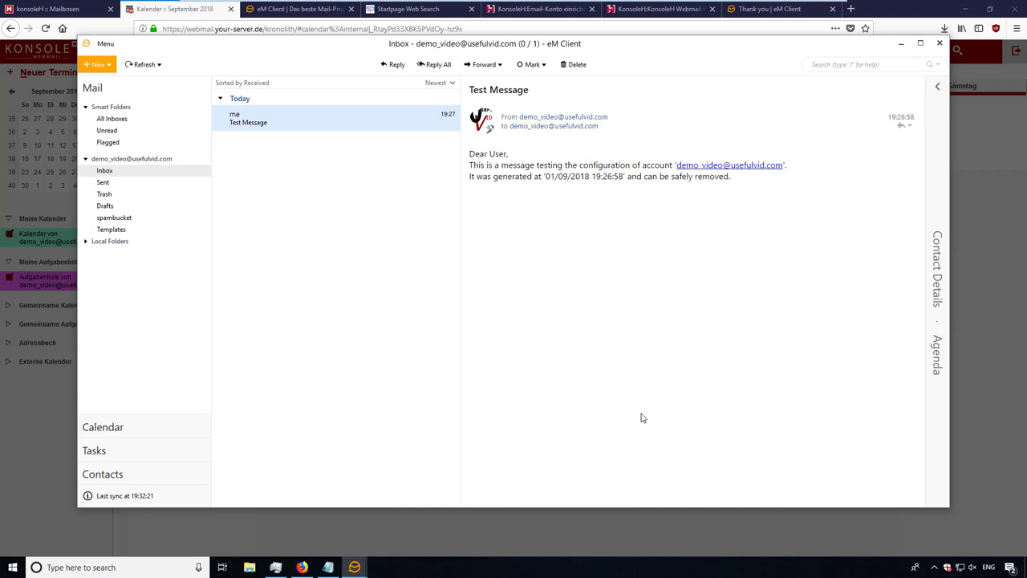
- In Calendar view, expand the mailbox account and enable its synced 'Kalender von…' calendar
left_click(134, 431)
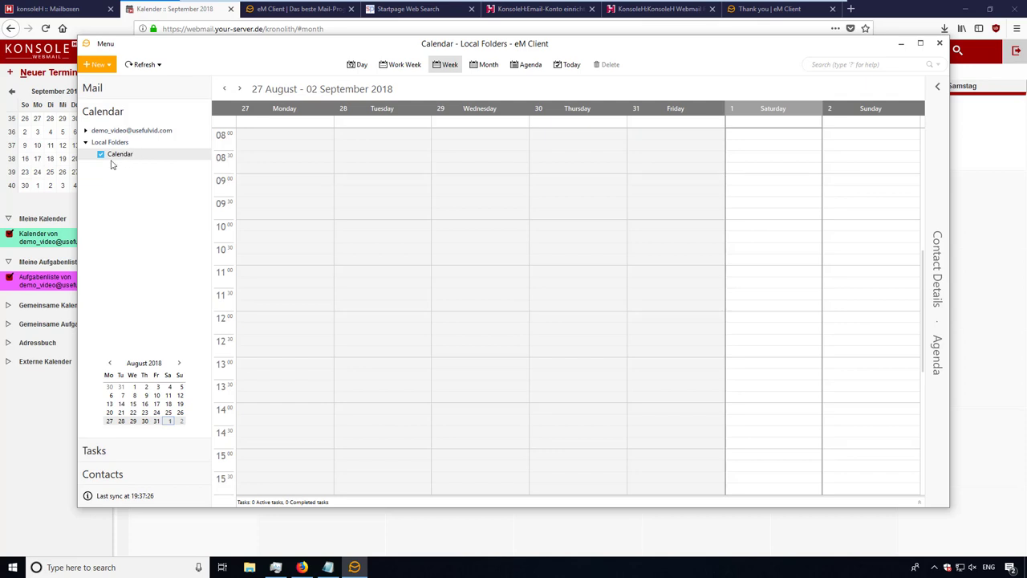
left_click(86, 131)
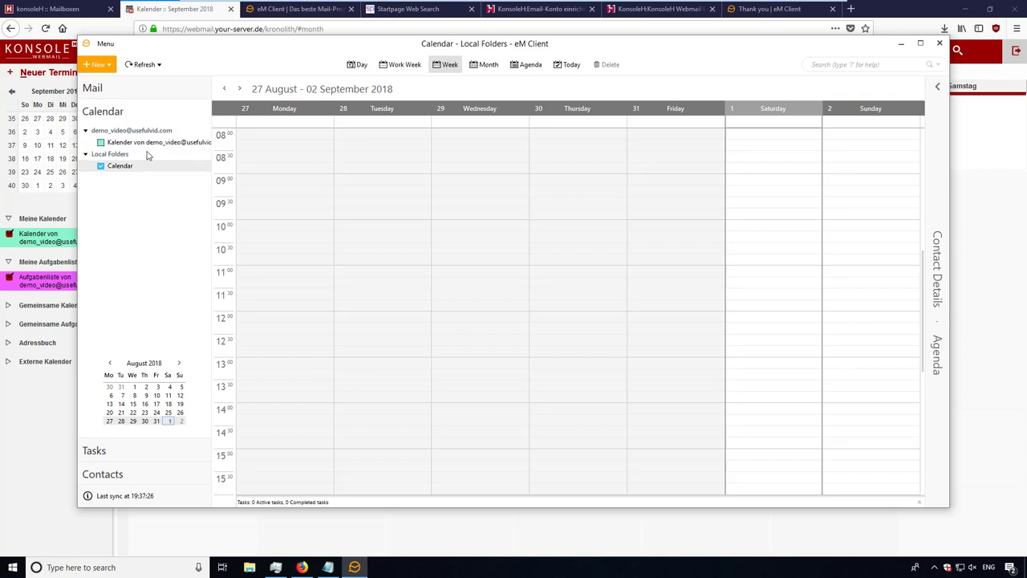
left_click(100, 144)
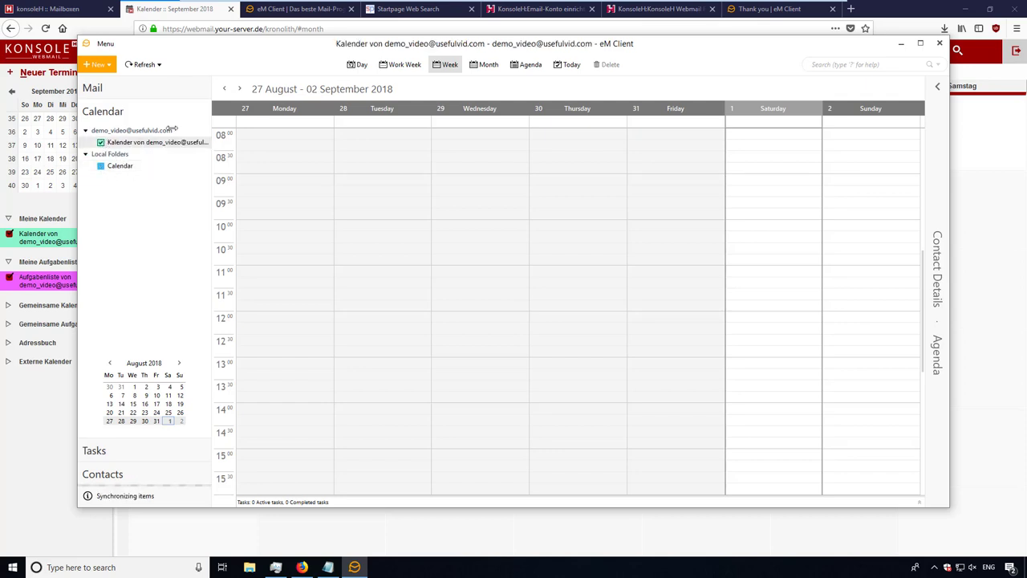
right_click(122, 170)
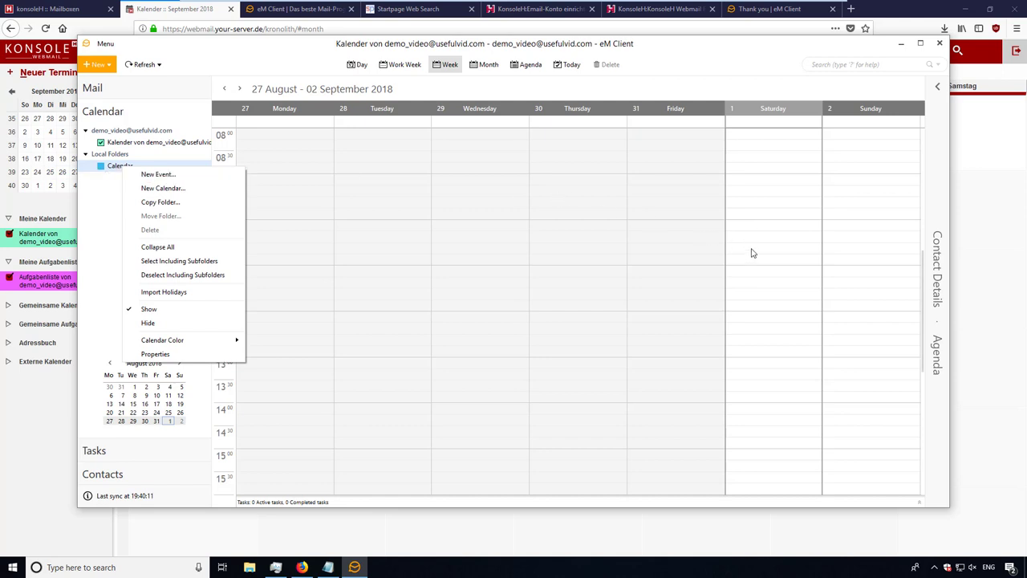
left_click(753, 432)
- Save a 'usefulvid_demo' event on Saturday 1 September at 14:30, then minimize eM Client
double_click(753, 433)
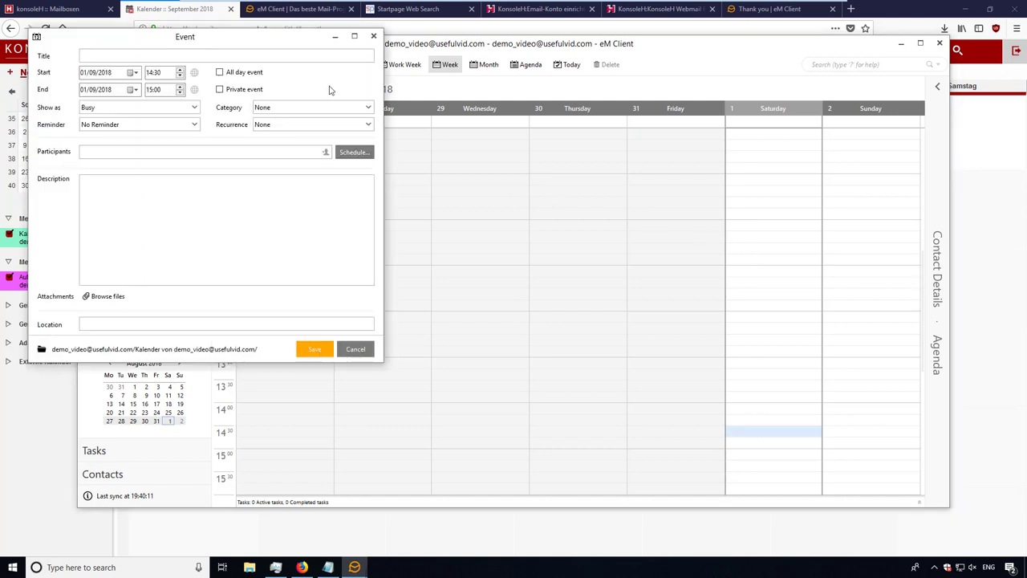
type("usefulvid_demo")
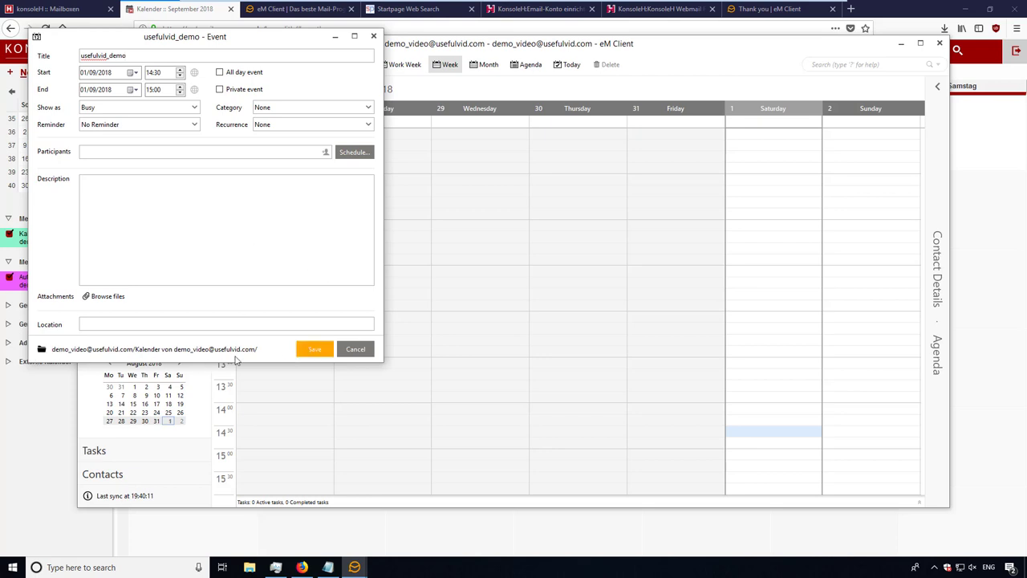
left_click(316, 351)
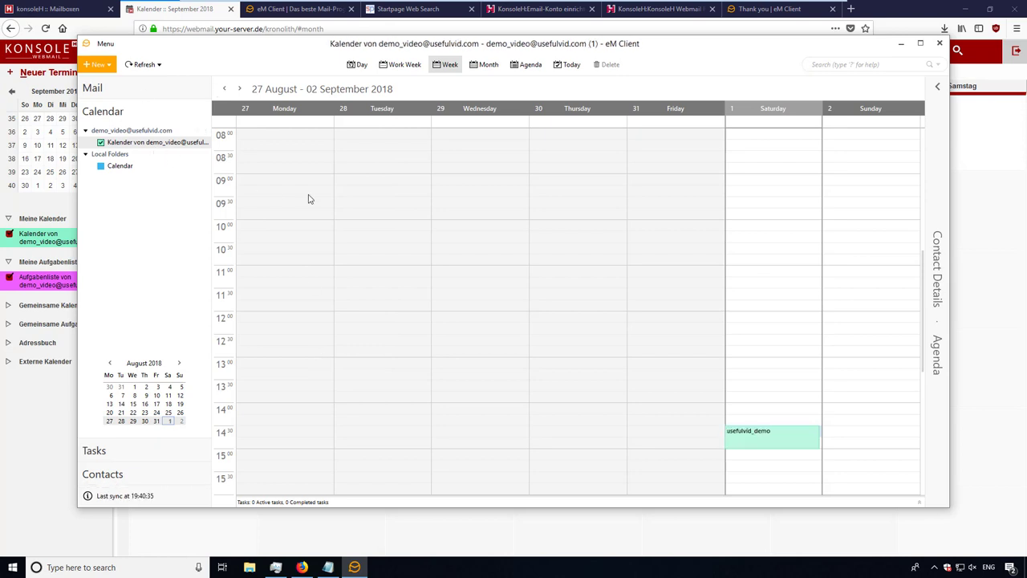
left_click(900, 43)
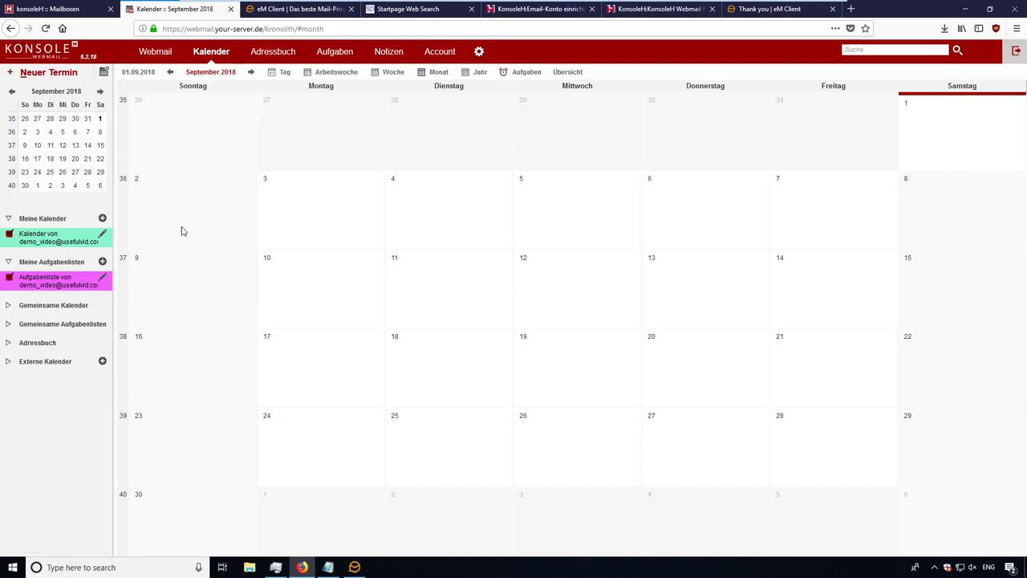
- Reload the webmail calendar with F5 to show usefulvid_demo, then go to Adressbuch
key("F5")
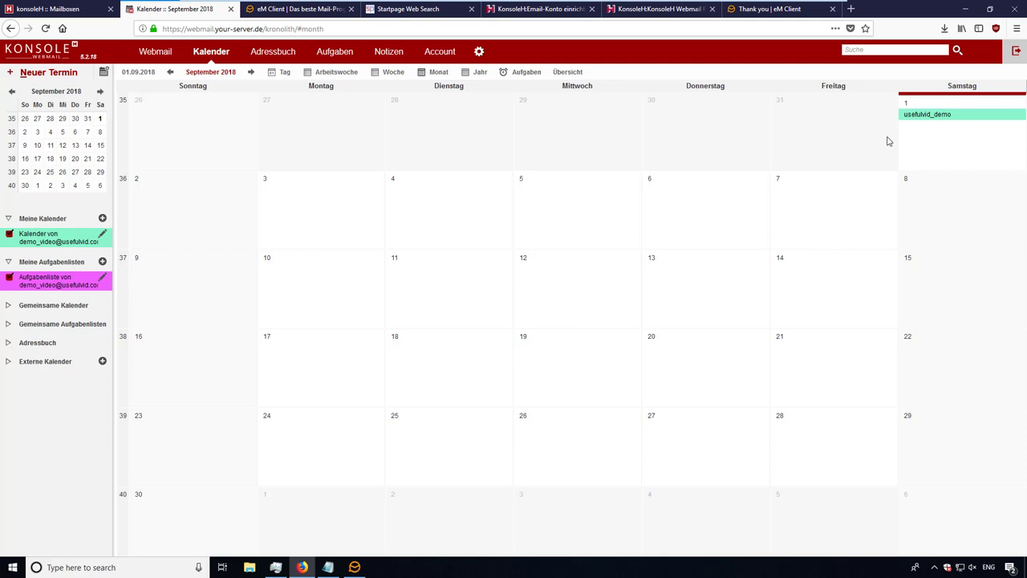
mouse_move(272, 58)
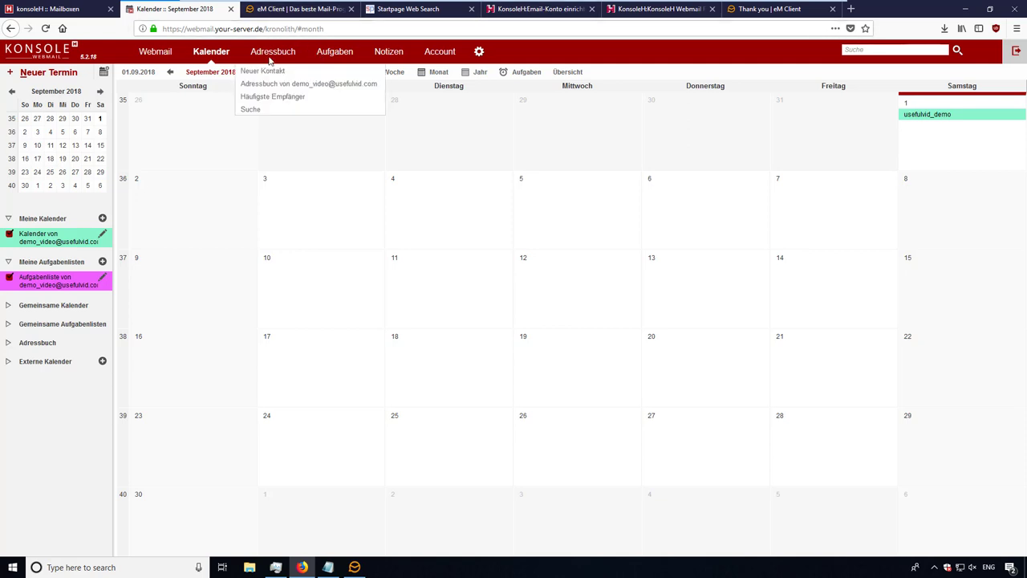
left_click(271, 54)
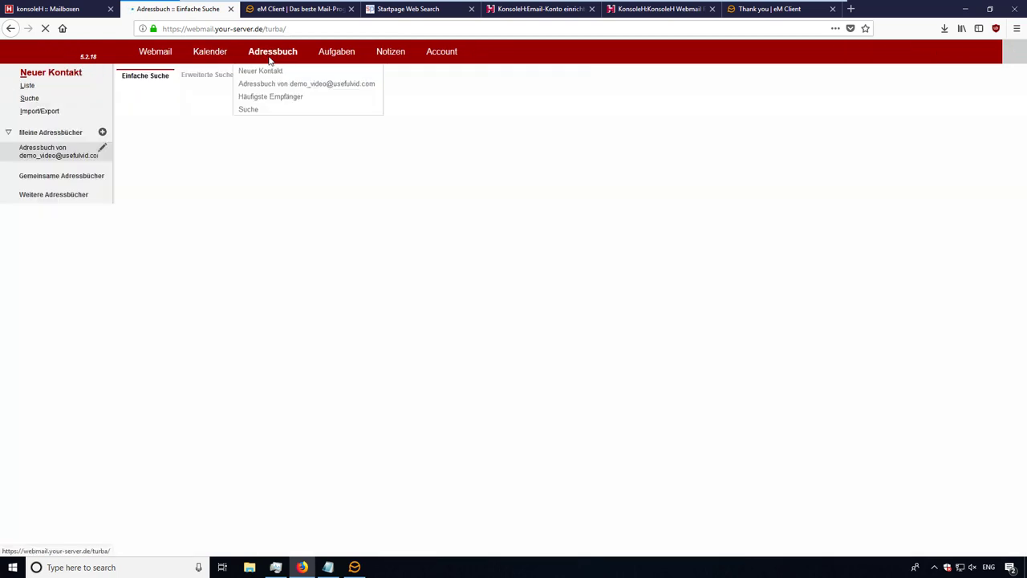
- Delete the local youtube contact in eM Client and confirm the deletion
key("alt+Tab")
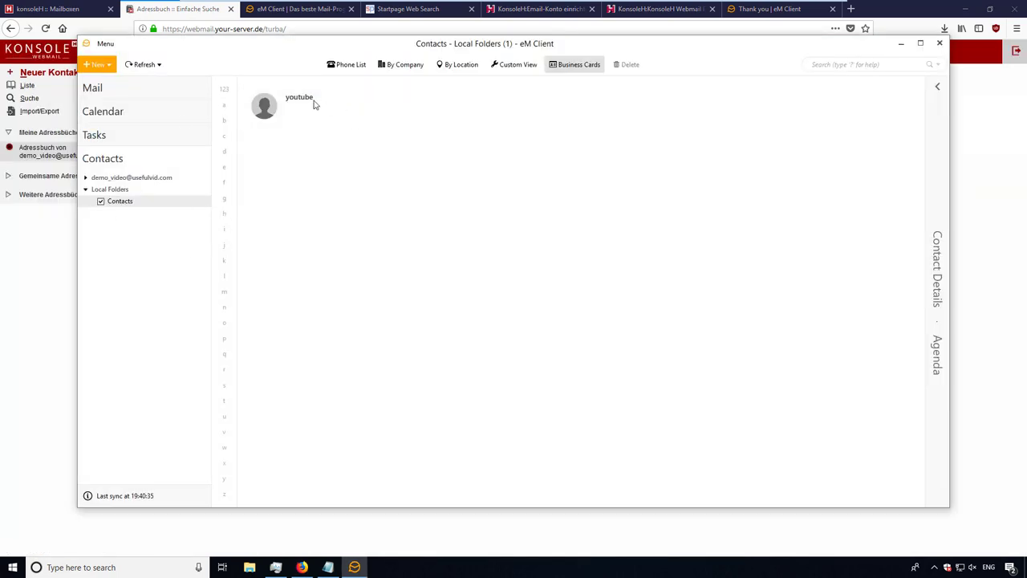
left_click(277, 105)
right_click(315, 124)
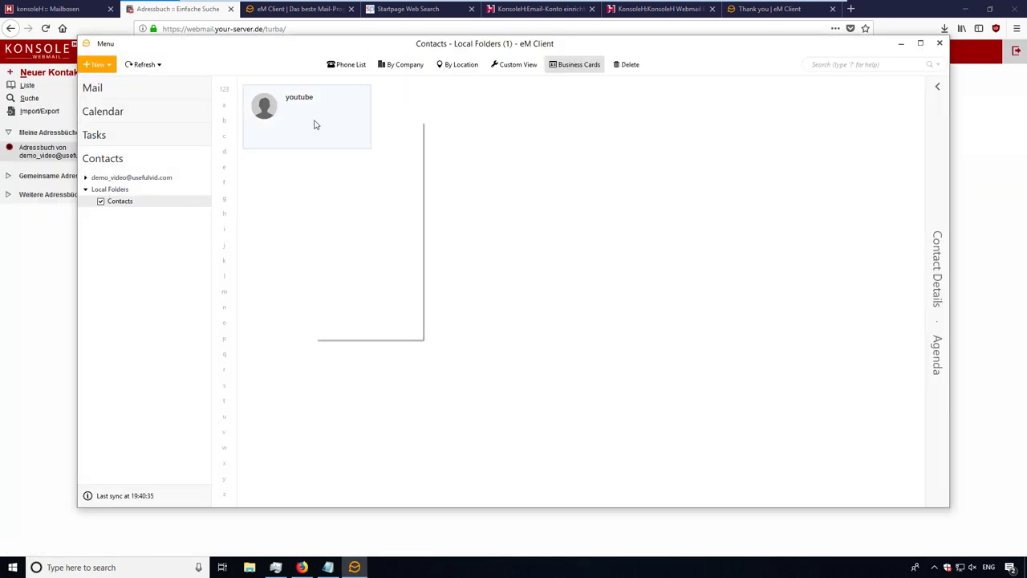
left_click(359, 222)
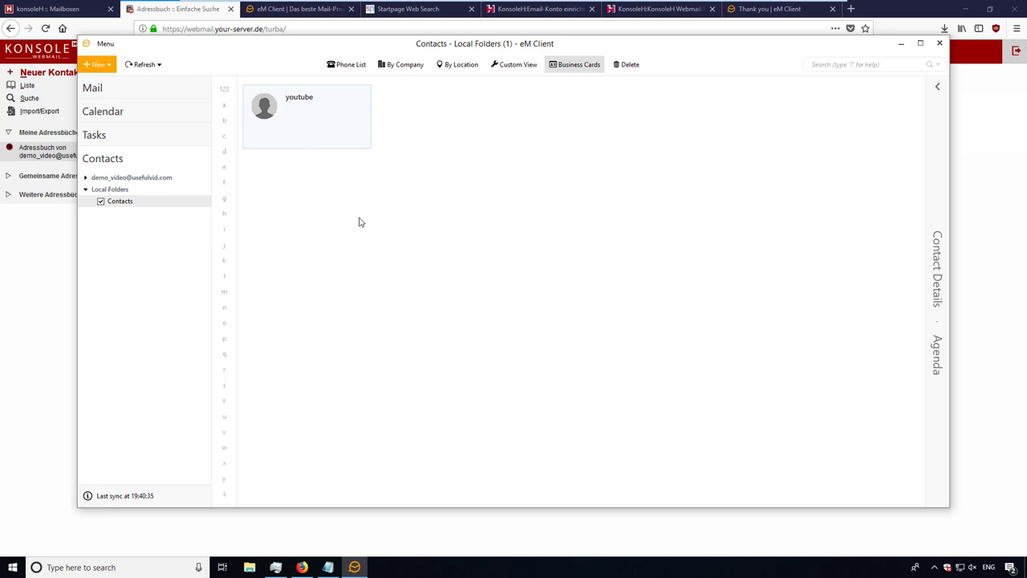
key("Return")
- Enable and show the account's synced Adressbuch folder, then minimize eM Client
left_click(86, 178)
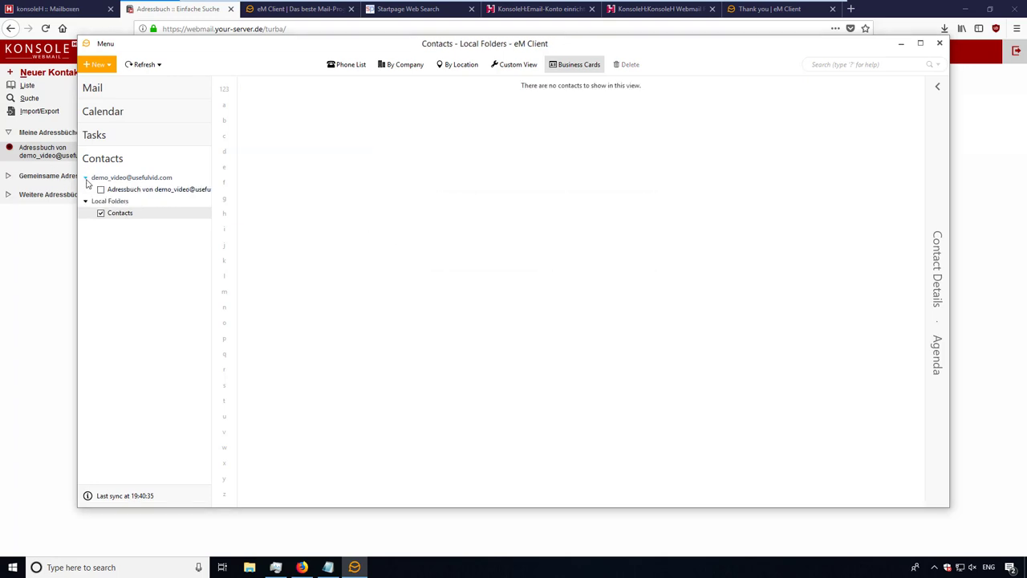
left_click(101, 190)
left_click(102, 214)
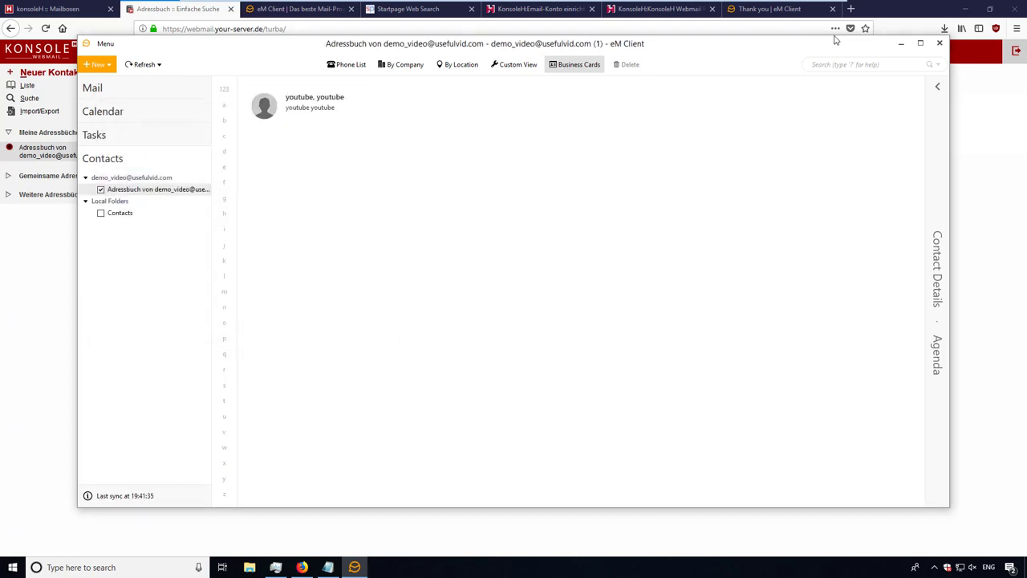
left_click(902, 43)
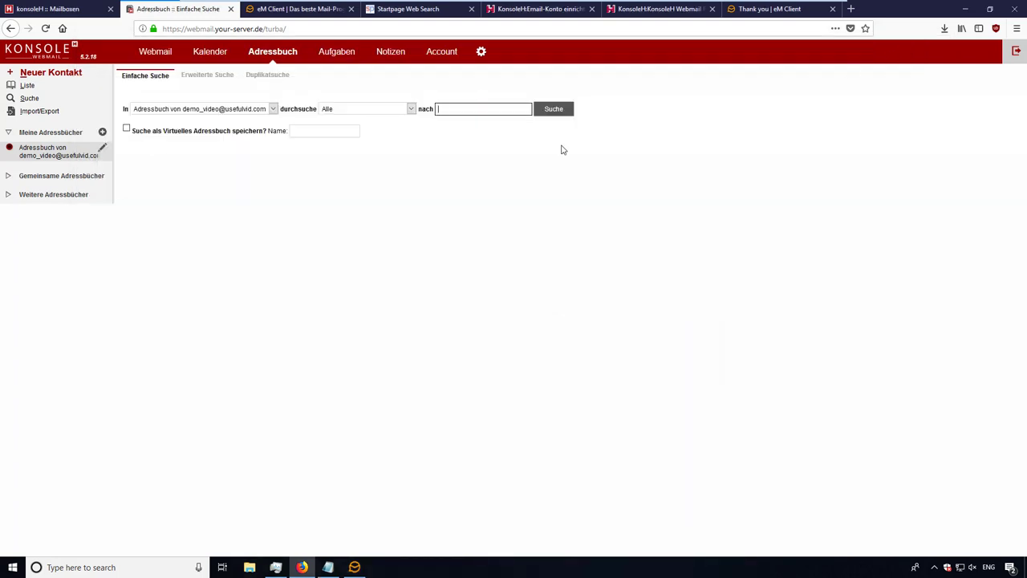
- Find the 'youtube youtube' contact via Suche and delete it, confirming with Löschen
left_click(562, 111)
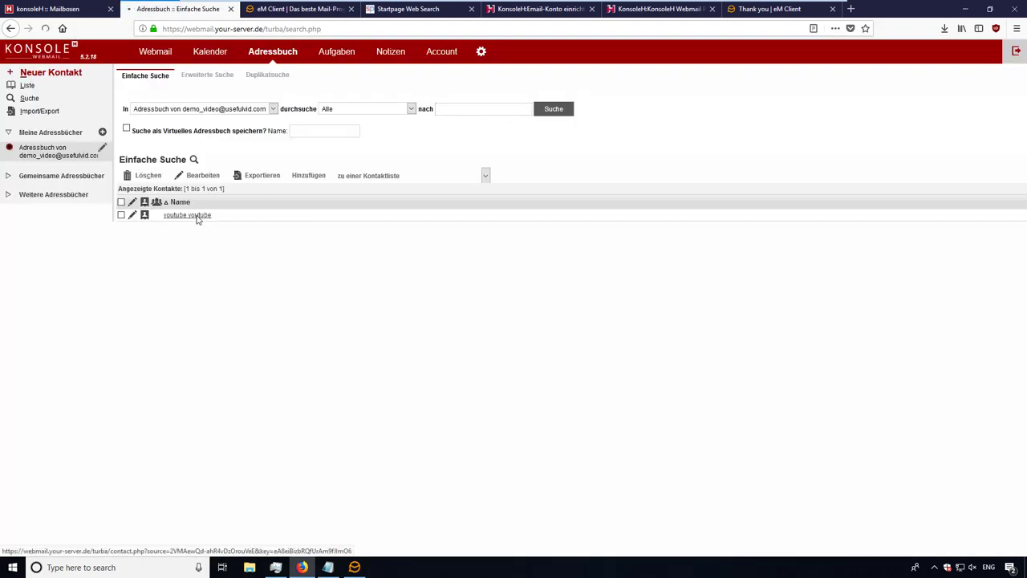
left_click(197, 217)
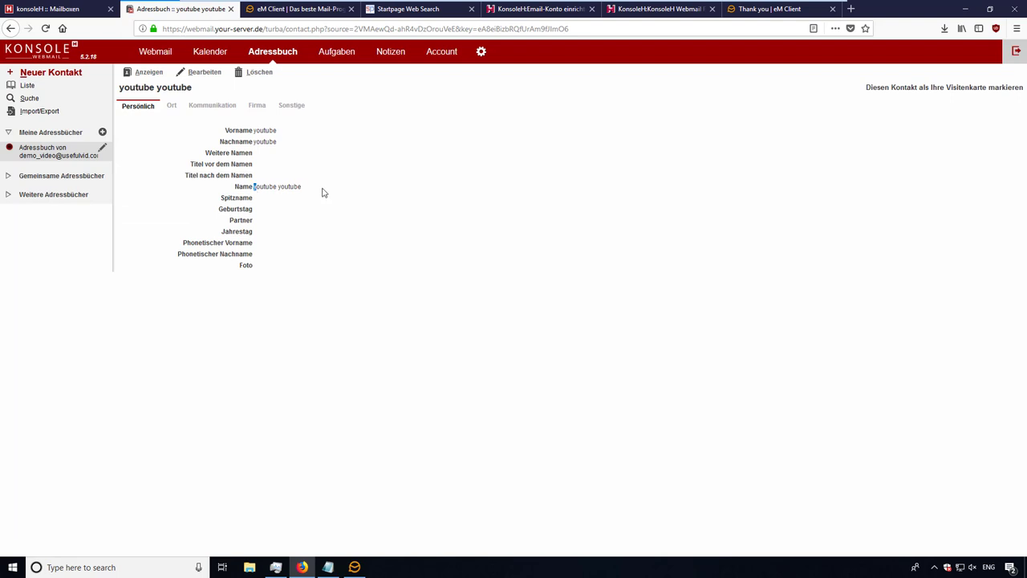
left_click(257, 73)
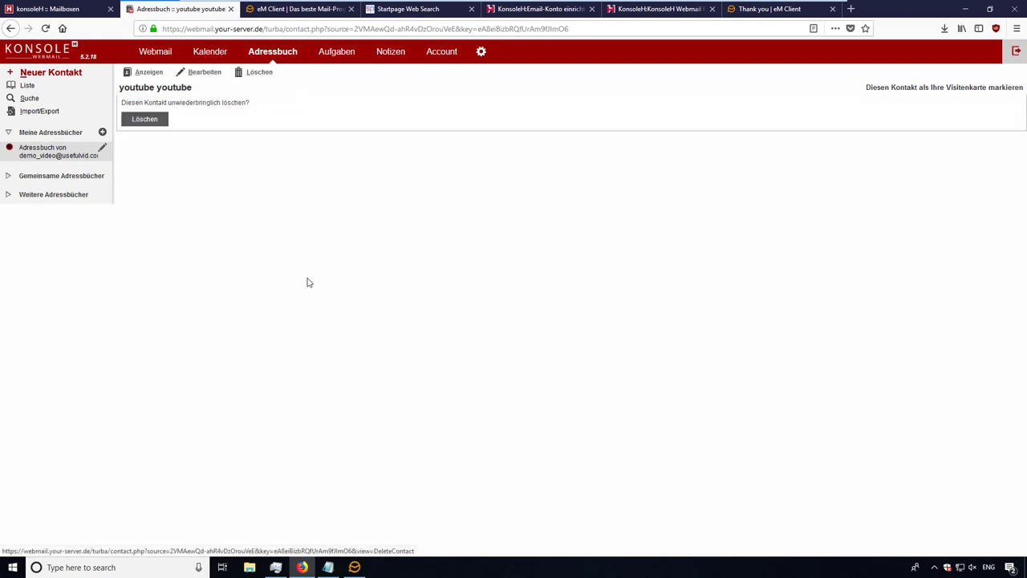
left_click(158, 124)
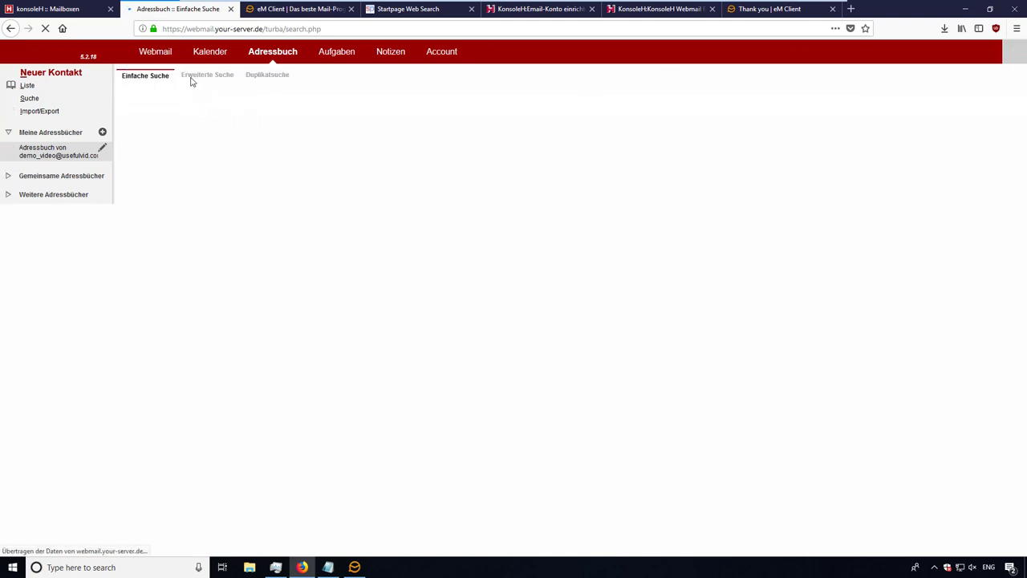
- Sync the Adressbuch folder in eM Client so youtube disappears, then close back to the webmail
left_click(354, 567)
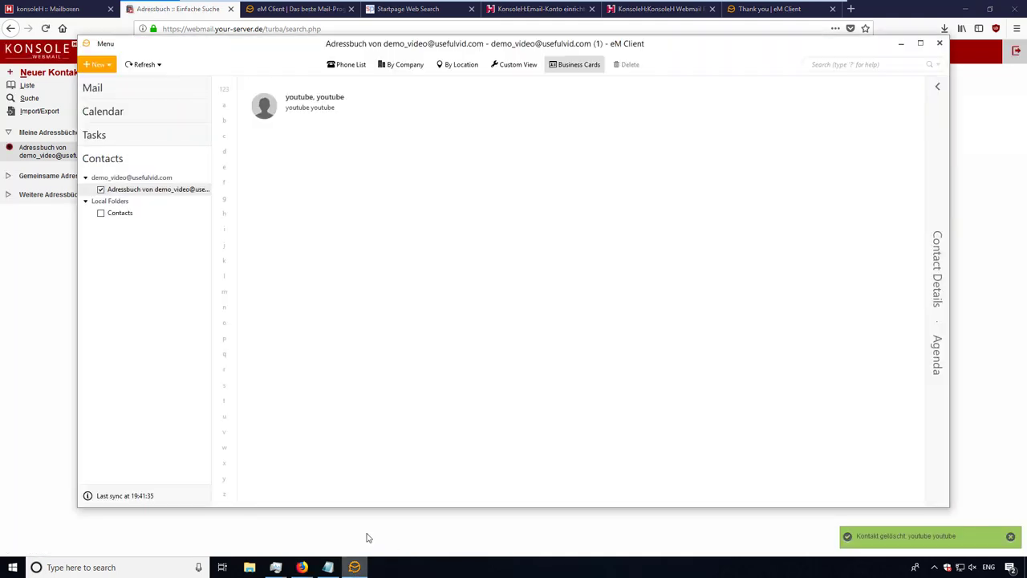
right_click(148, 191)
left_click(502, 119)
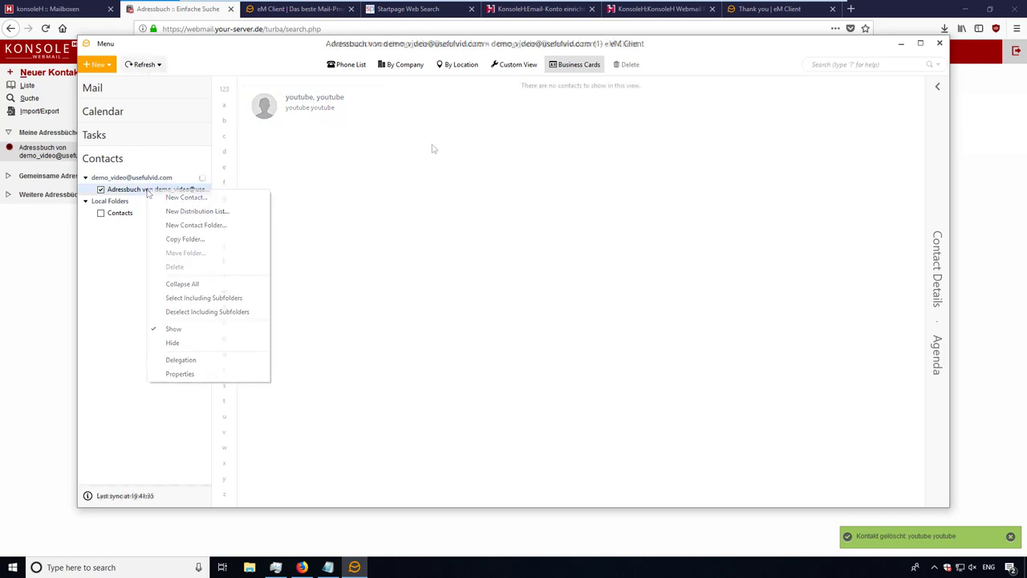
key("alt+F4")
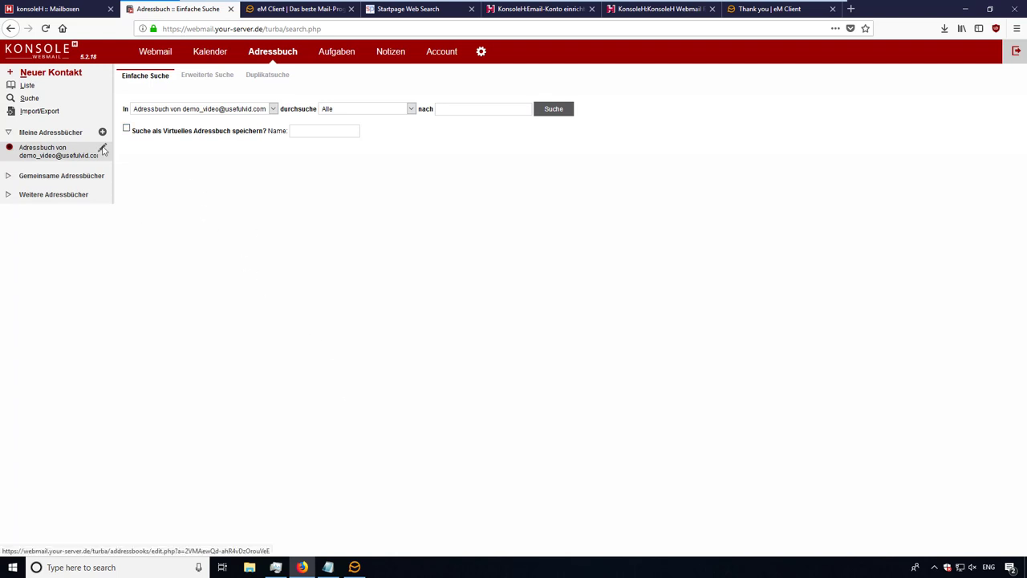
- Open the address book's edit page and select its CardDAV account address
left_click(103, 149)
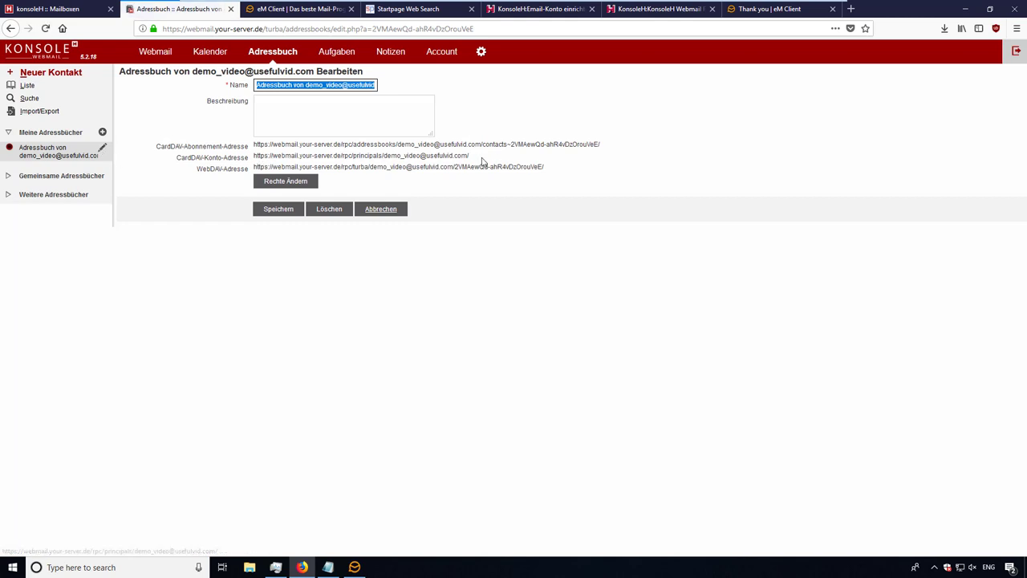
left_click_drag(475, 157, 255, 159)
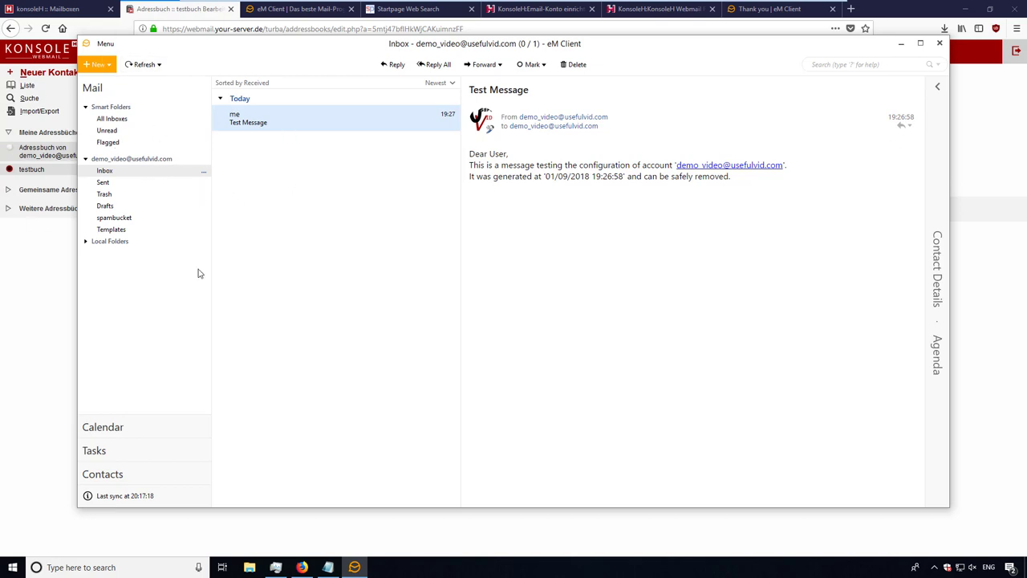
- View the calendar, enable the account's synced Aufgabenliste task list, then go to Contacts
left_click(110, 431)
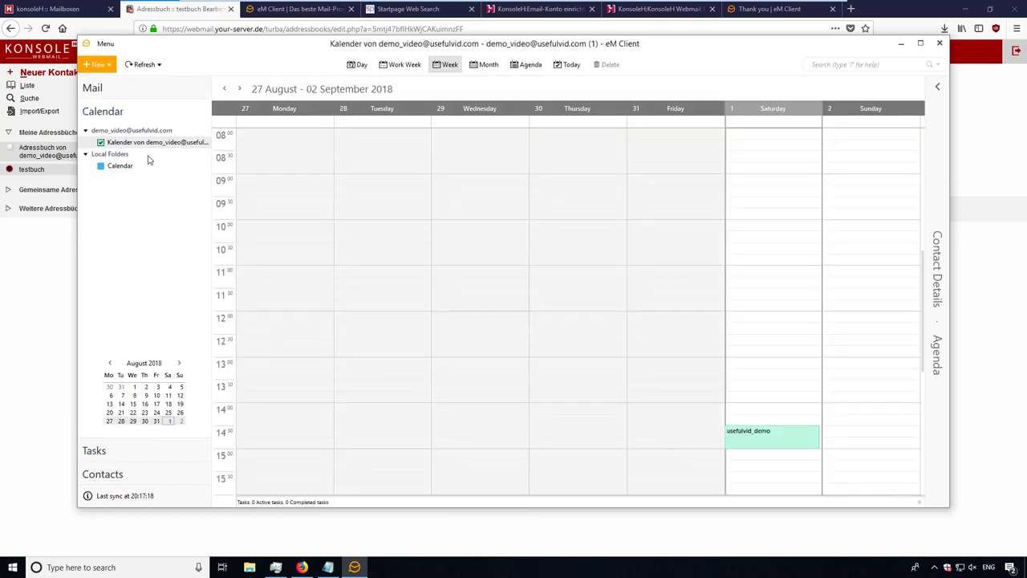
left_click(96, 451)
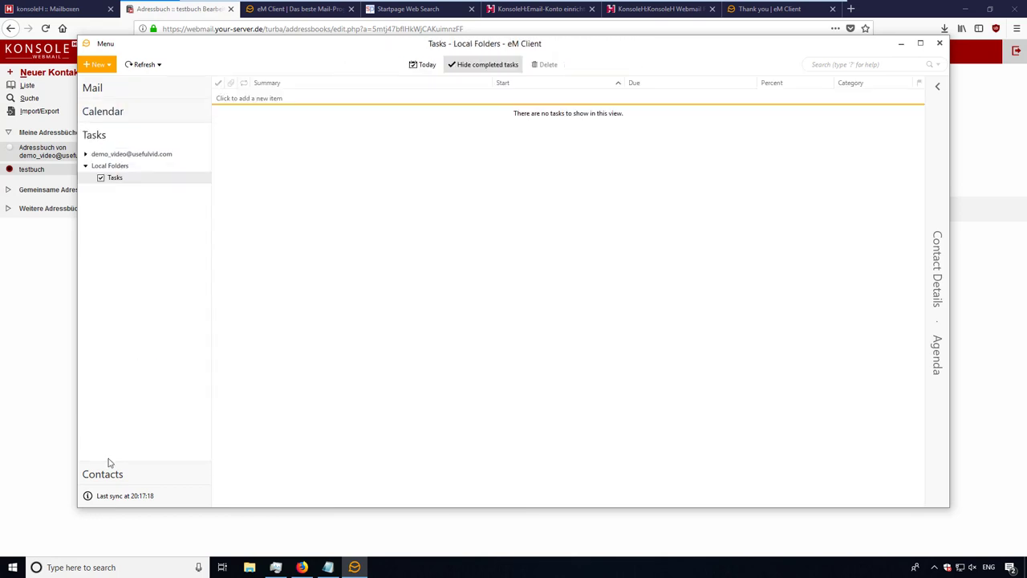
left_click(87, 155)
left_click(101, 165)
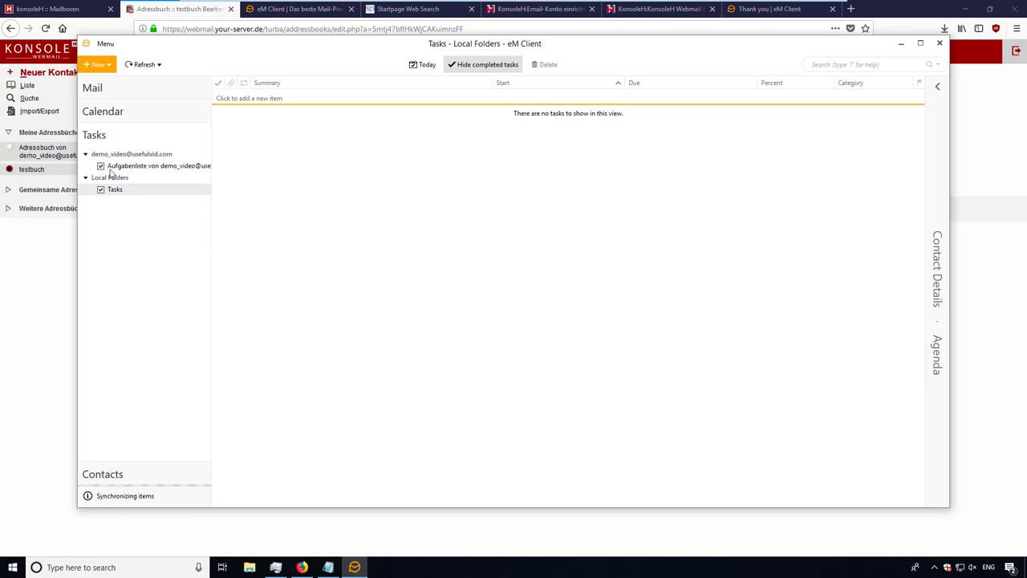
left_click(100, 189)
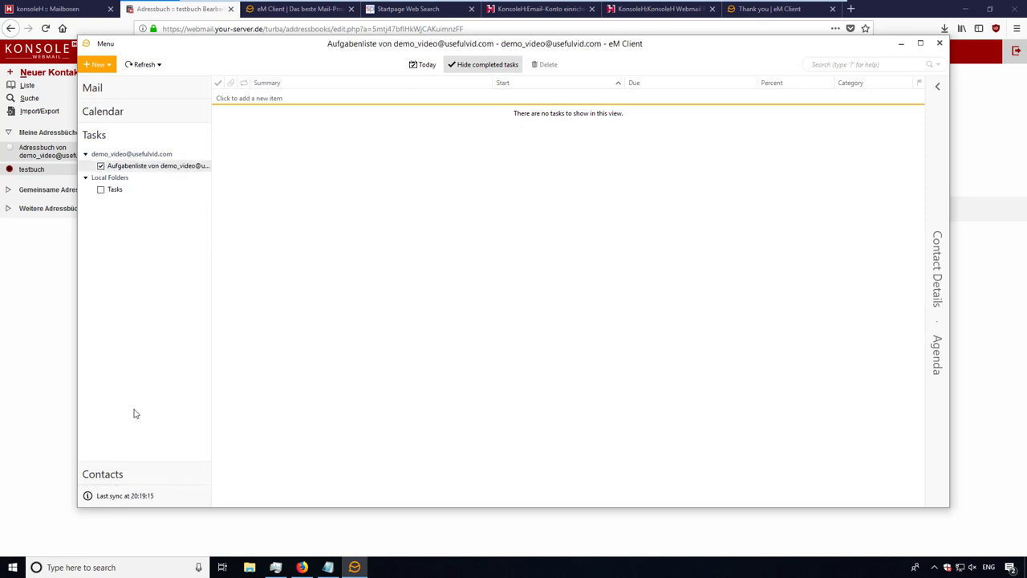
left_click(129, 474)
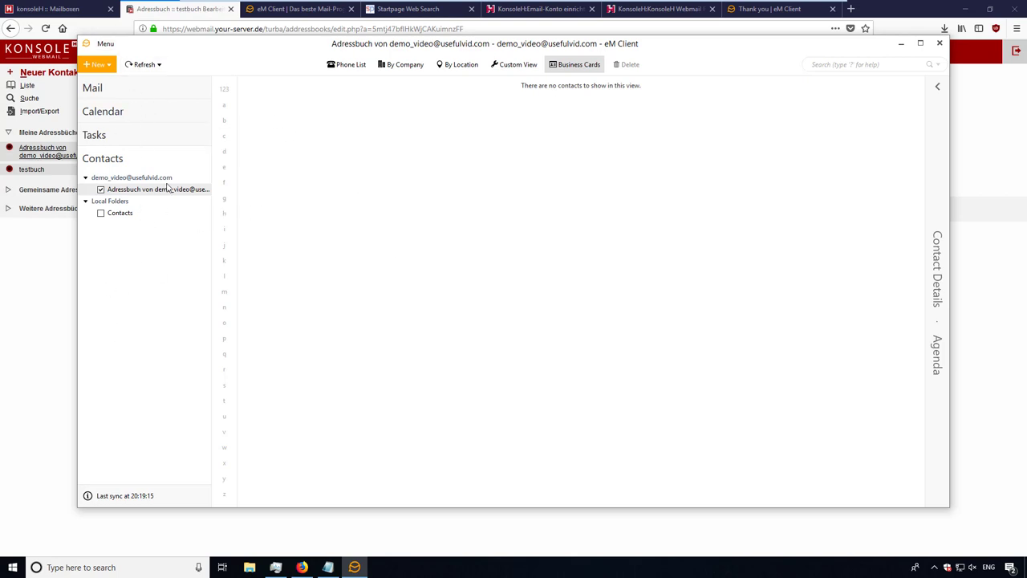
- View the Chat settings, cancel without saving, then select Saturday's usefulvid_demo event in Calendar
left_click(102, 48)
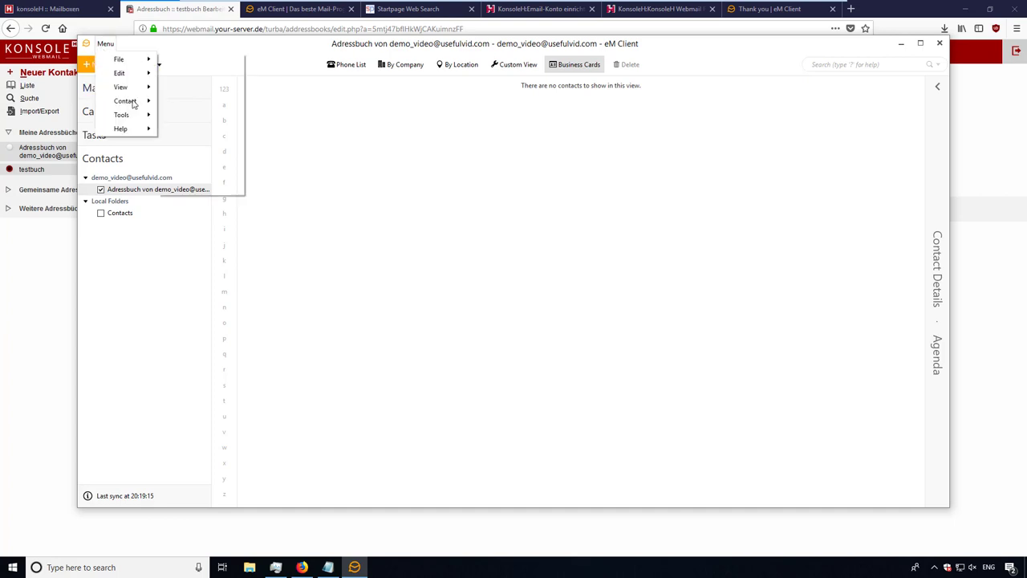
mouse_move(129, 119)
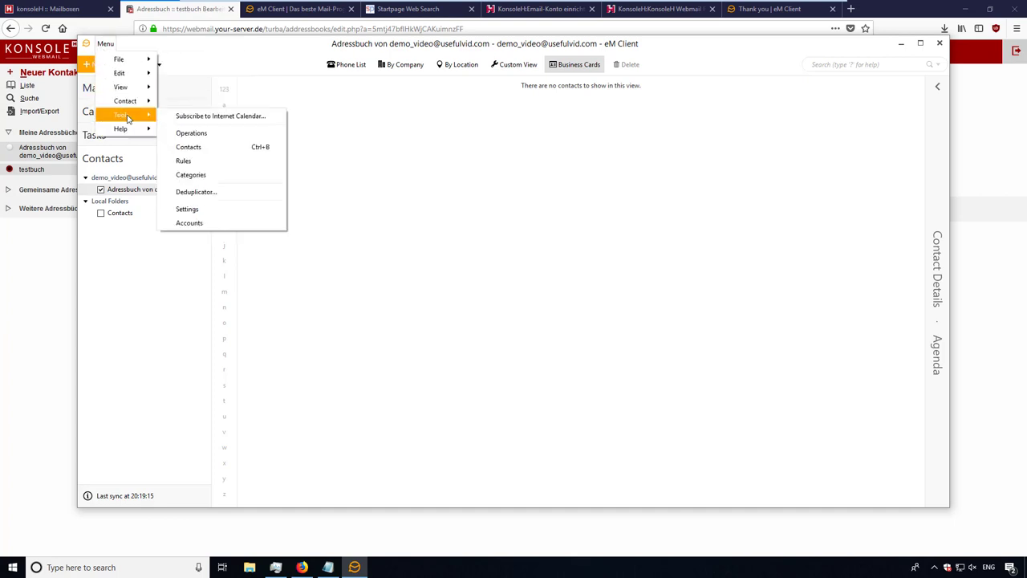
left_click(200, 214)
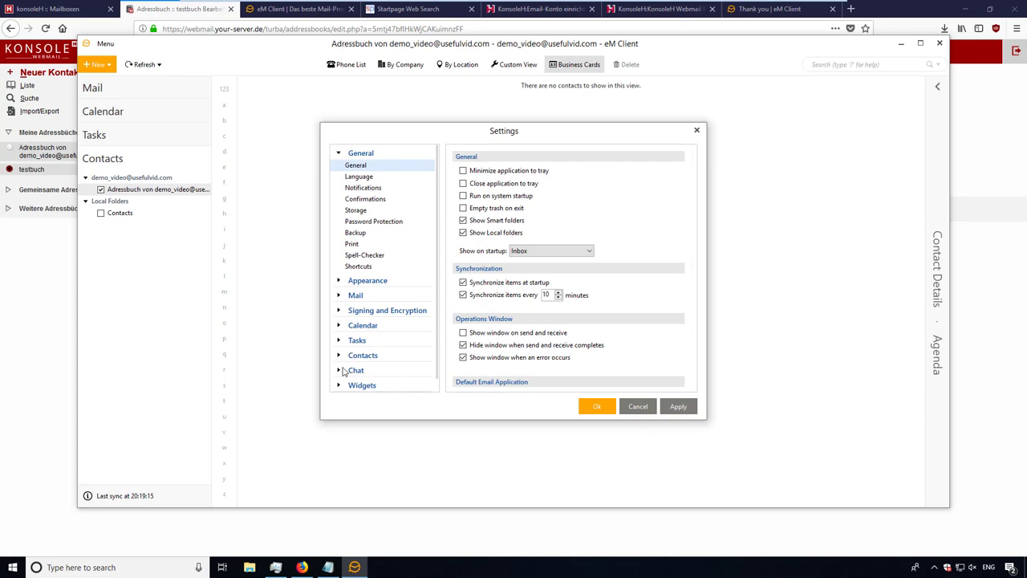
left_click(354, 370)
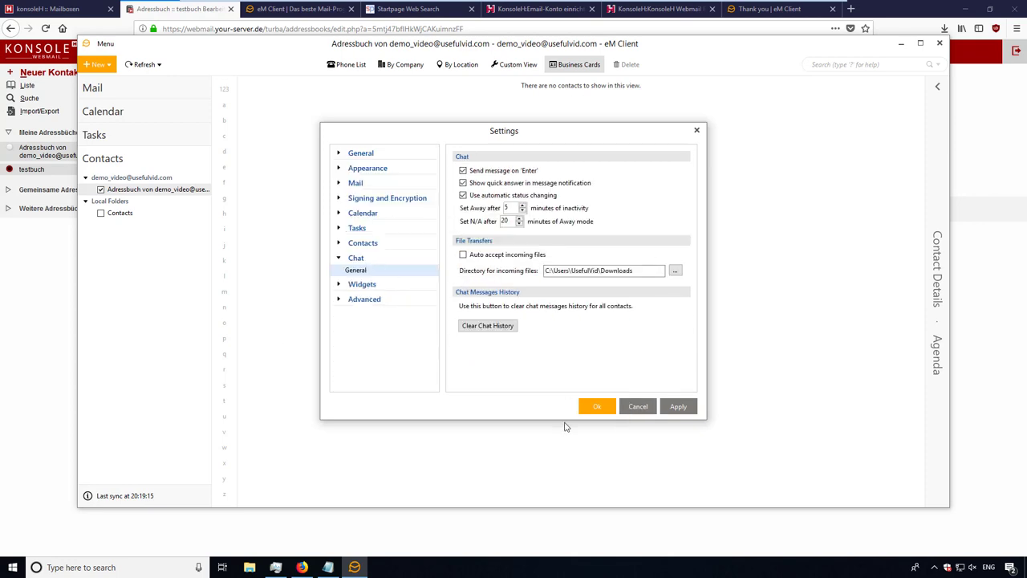
left_click(637, 406)
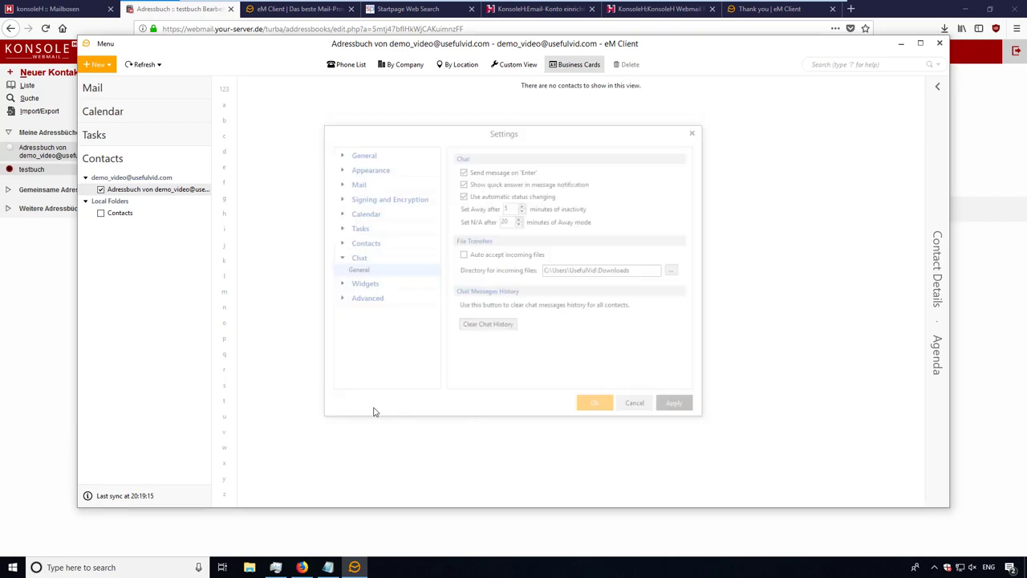
left_click(102, 112)
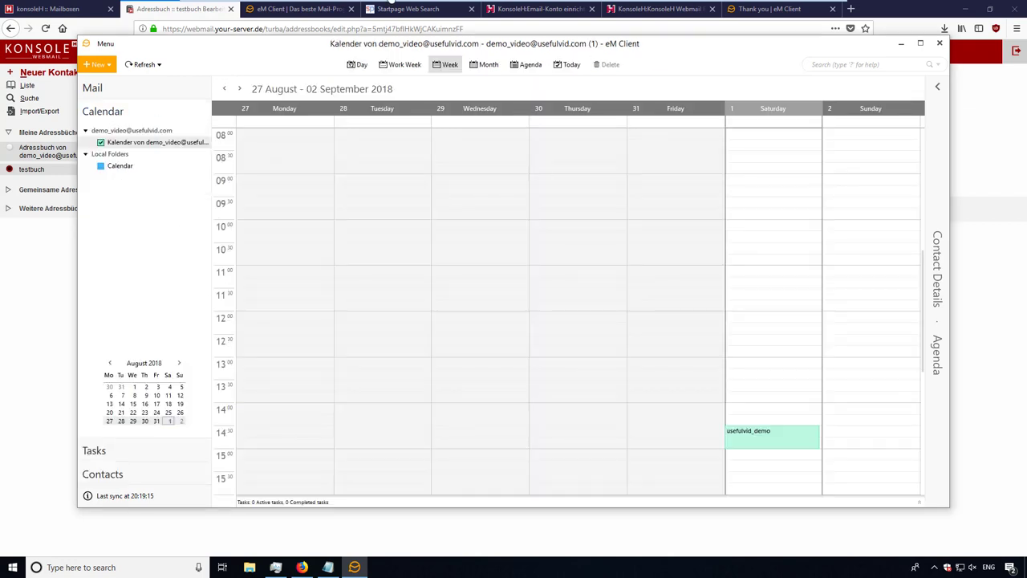
left_click(752, 437)
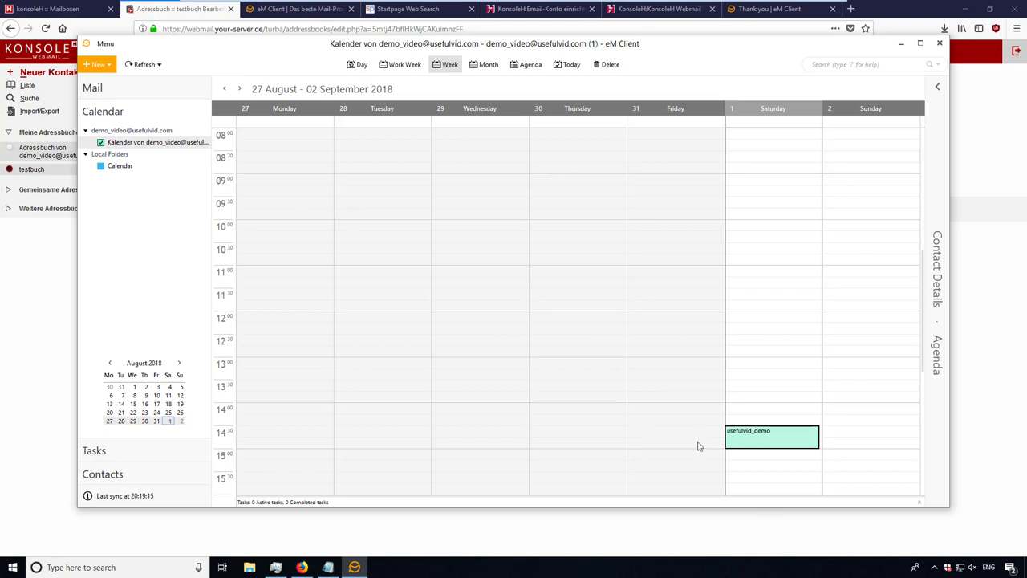